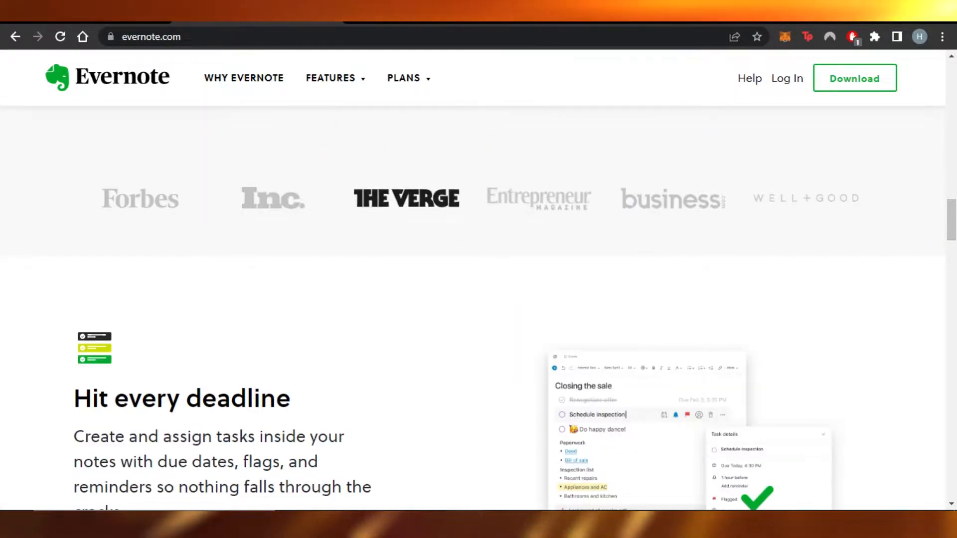
Look through the Evernote homepage, examining the feature sections on tasks, web clipping and Google Calendar
scroll(478, 299, "down", 20)
scroll(478, 299, "down", 12)
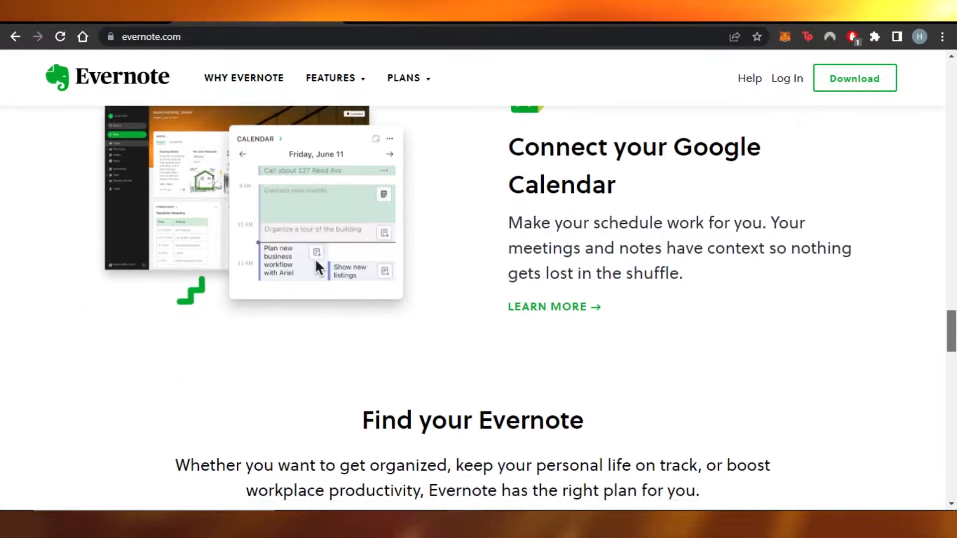
scroll(478, 299, "up", 20)
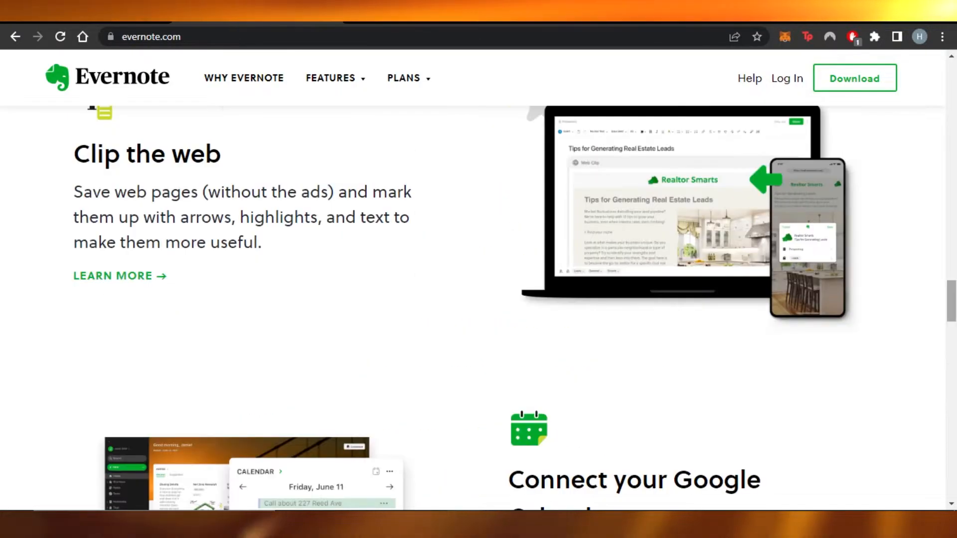
scroll(478, 299, "up", 15)
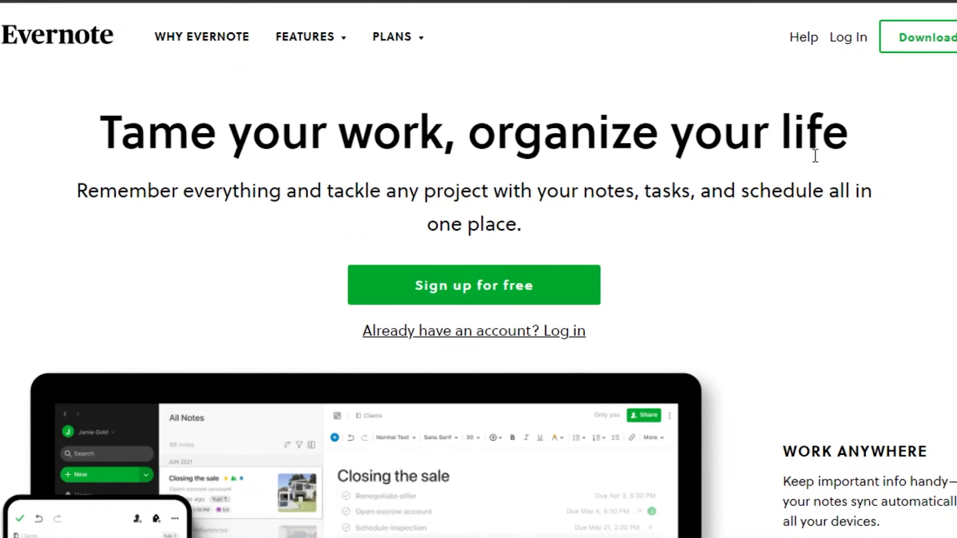
scroll(479, 299, "down", 6)
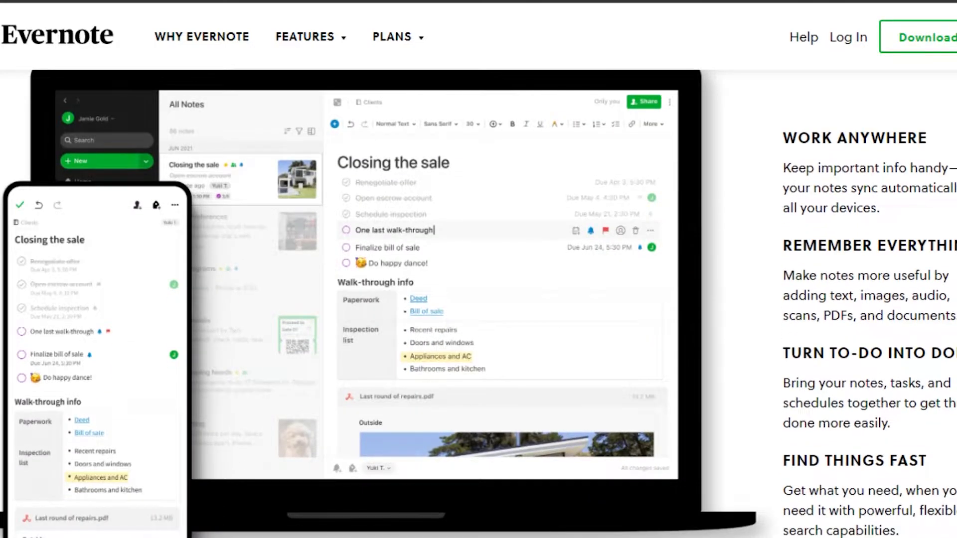
scroll(478, 299, "down", 15)
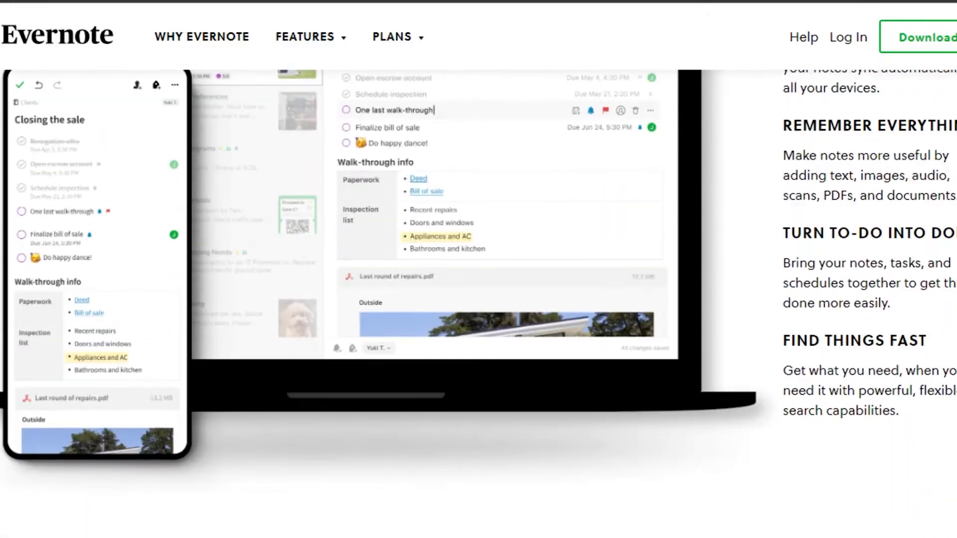
scroll(478, 299, "down", 18)
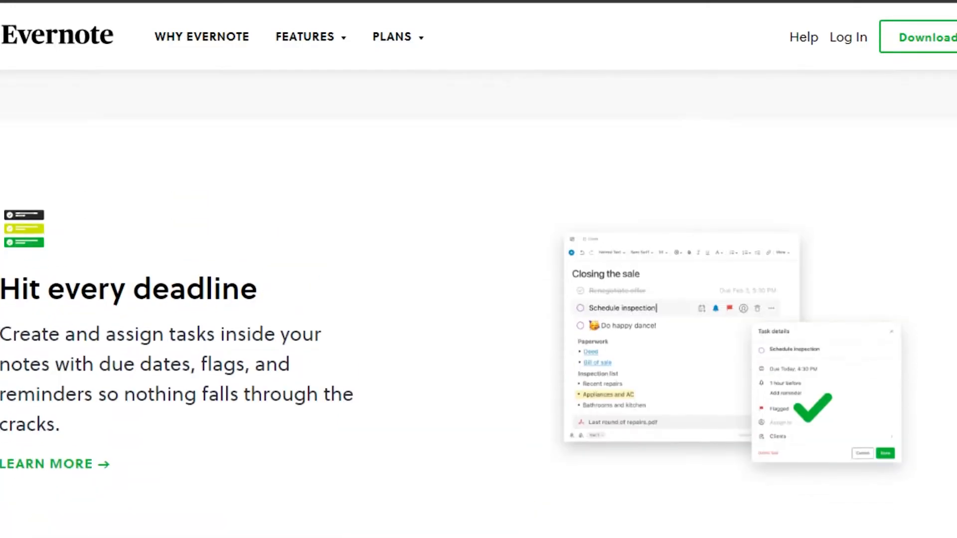
scroll(479, 299, "up", 20)
scroll(478, 299, "up", 1)
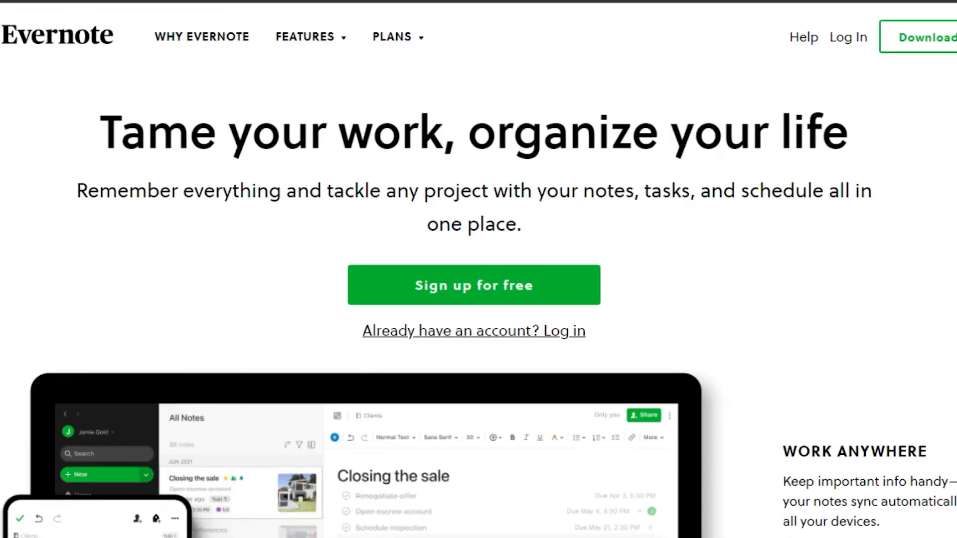
Start the free sign-up and compare the features of the Free, Personal and Professional plans
left_click(452, 294)
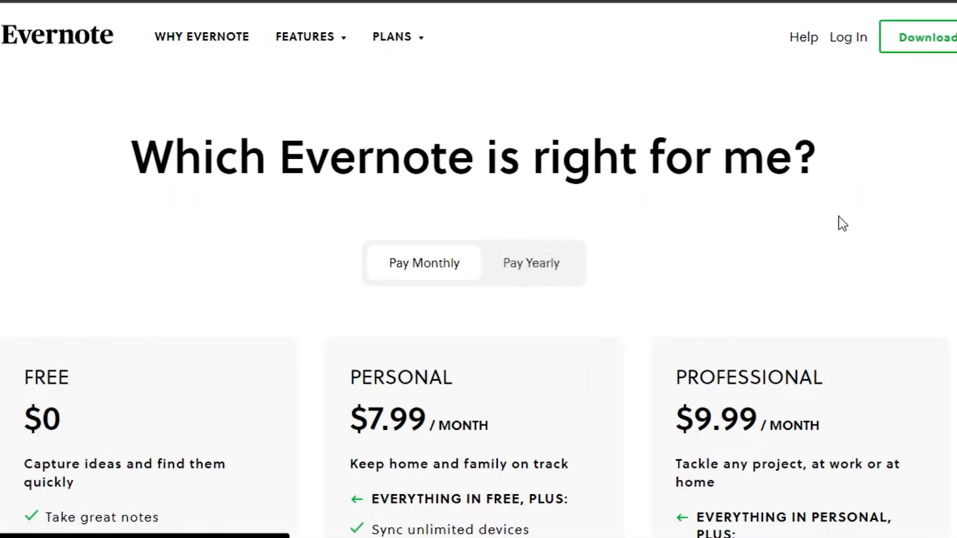
scroll(478, 299, "down", 3)
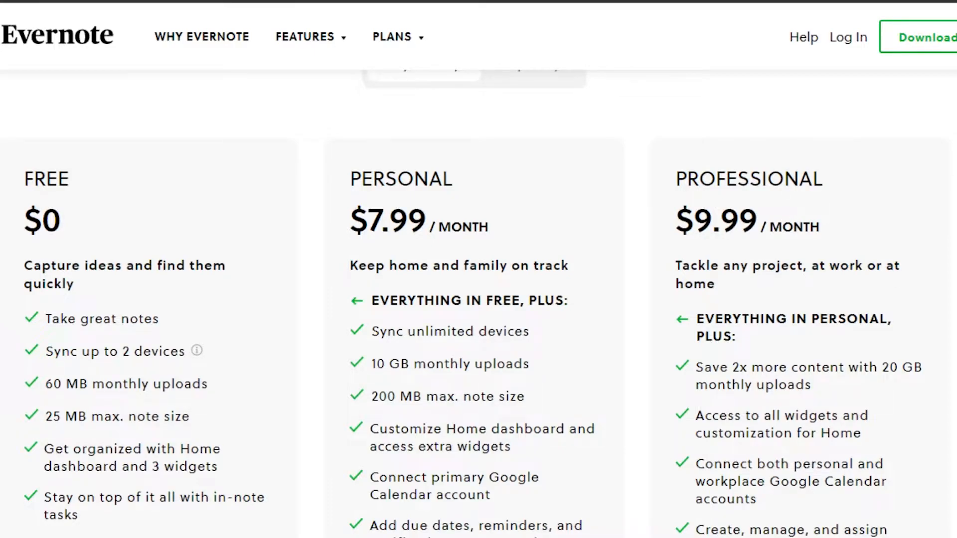
scroll(391, 251, "down", 4)
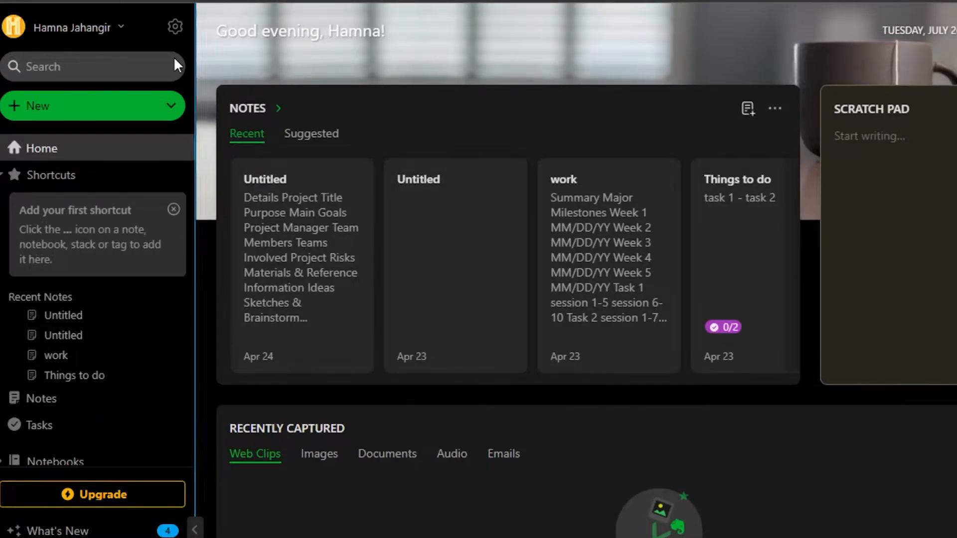
Examine the account options, the new-item types, the sidebar sections and the widgets on the Home dashboard
left_click(64, 28)
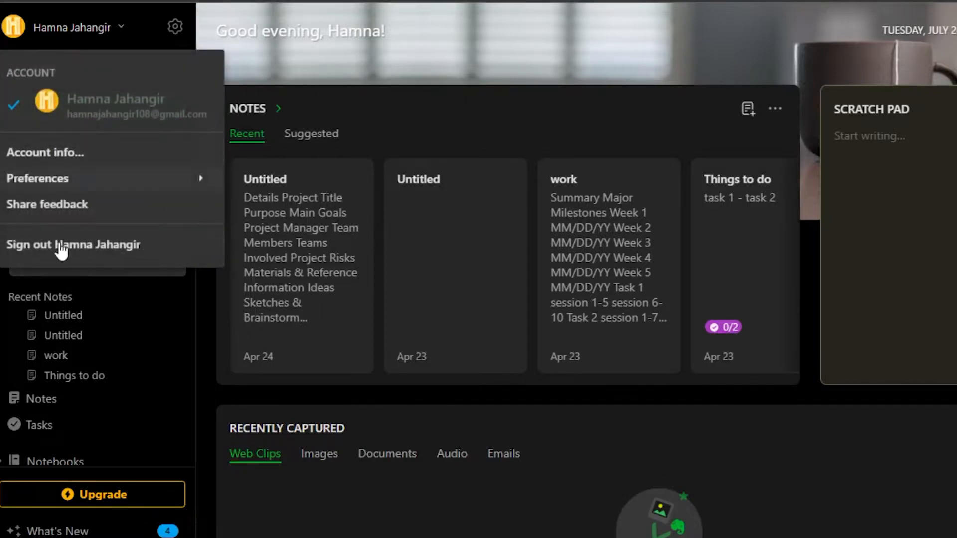
left_click(276, 61)
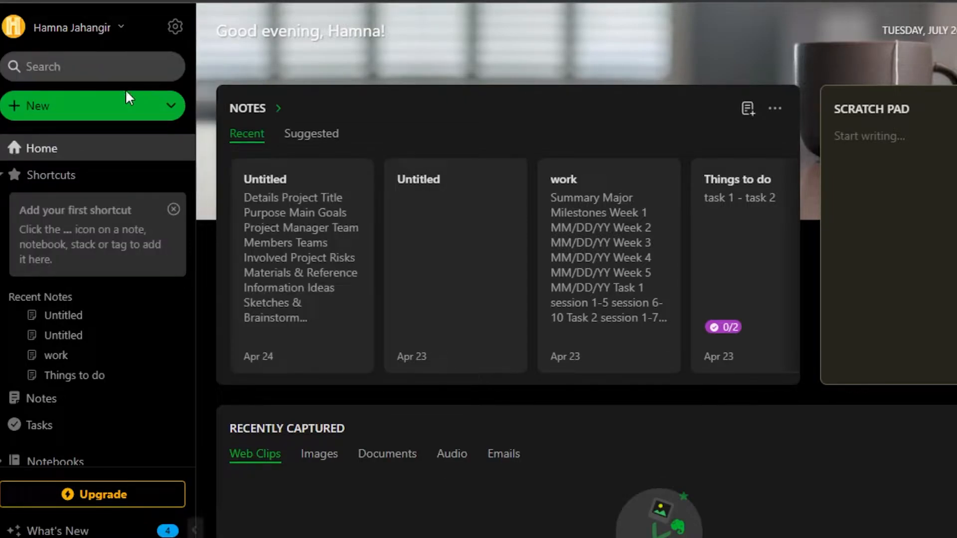
left_click(77, 114)
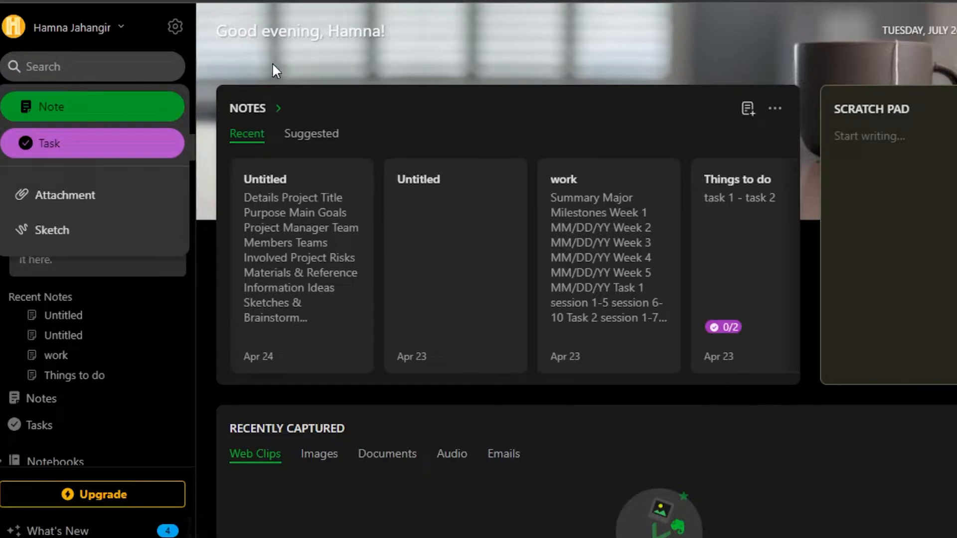
left_click(243, 63)
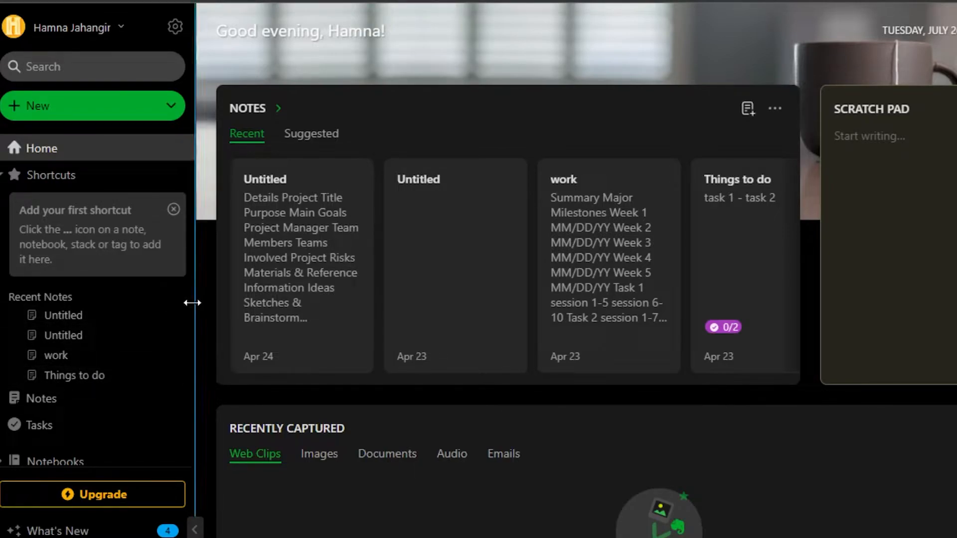
left_click_drag(188, 288, 187, 390)
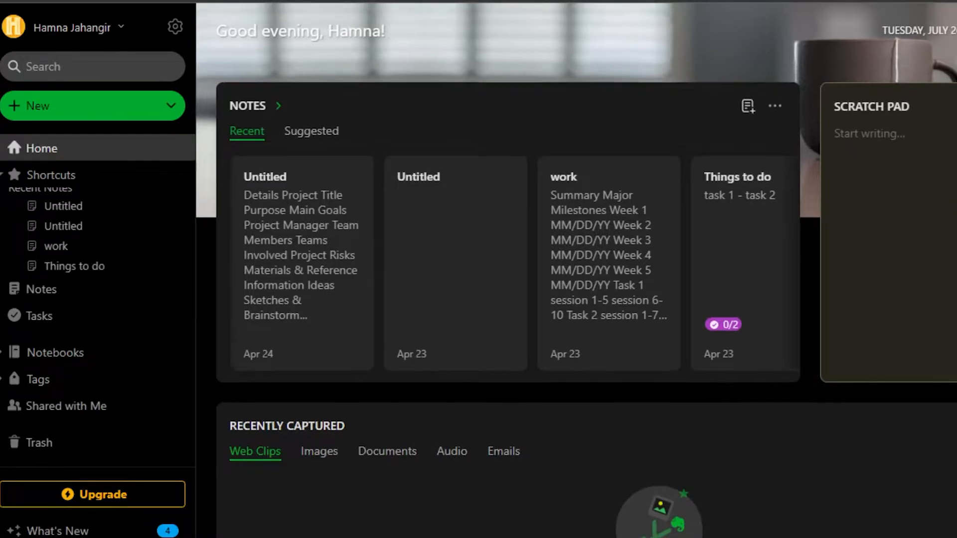
scroll(573, 299, "down", 5)
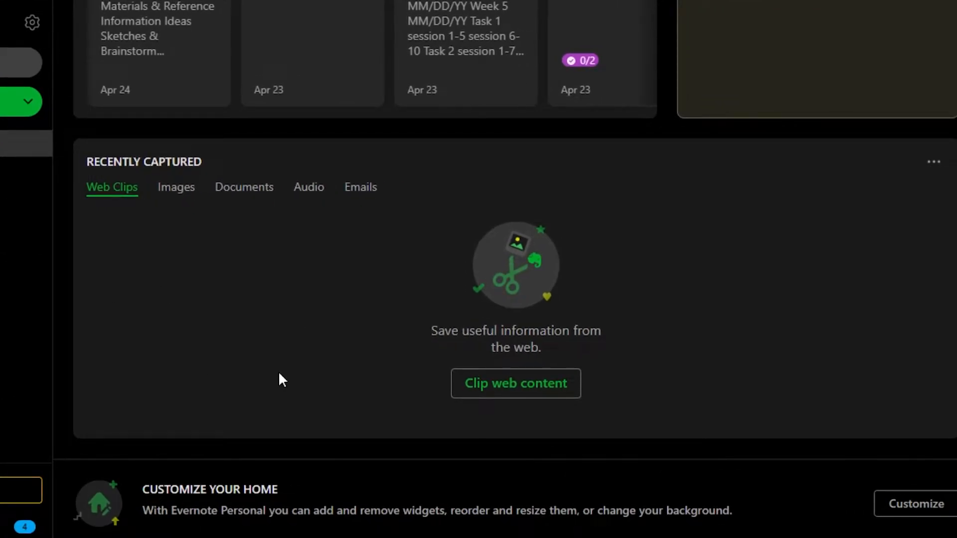
scroll(287, 149, "up", 5)
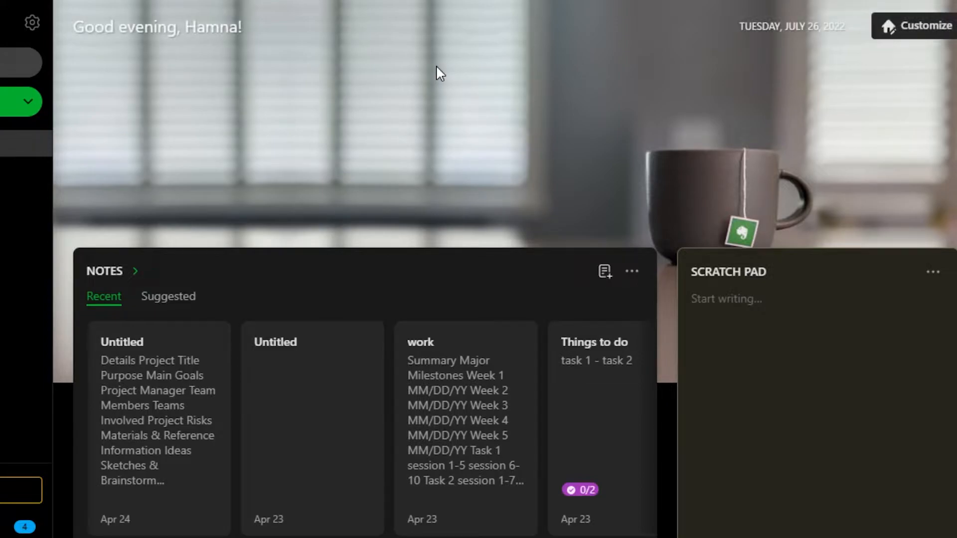
Open the Home customization, review the available widgets and place My Tasks beside the Notes widget
left_click(912, 33)
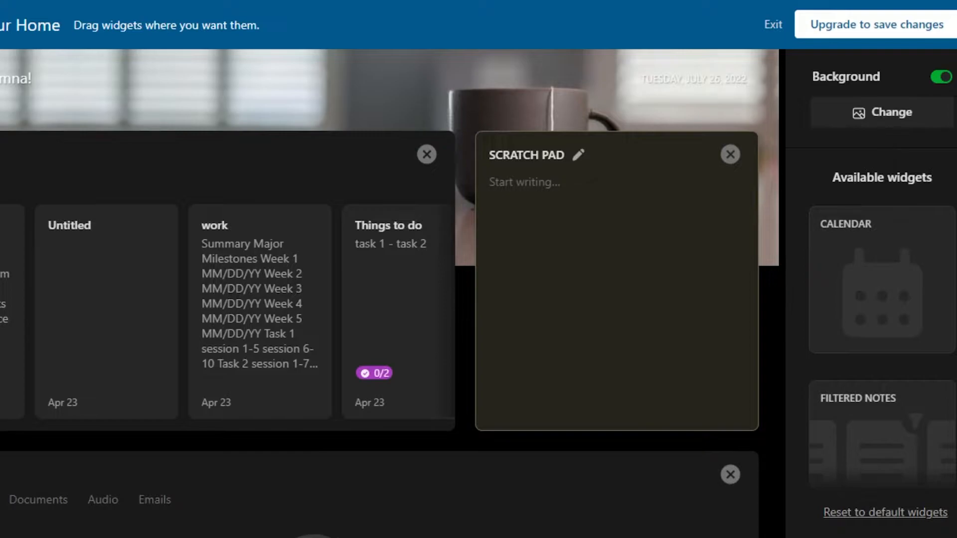
scroll(882, 299, "down", 15)
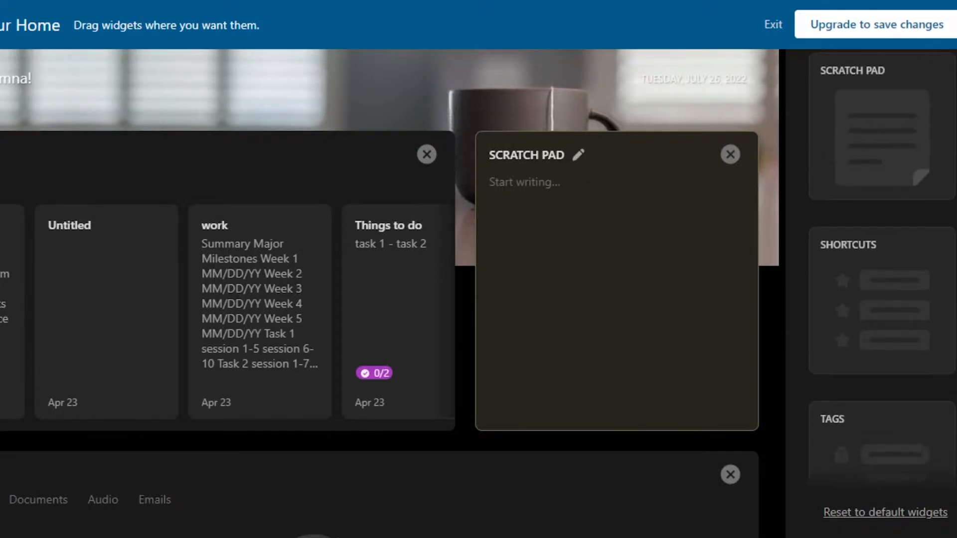
scroll(882, 299, "up", 8)
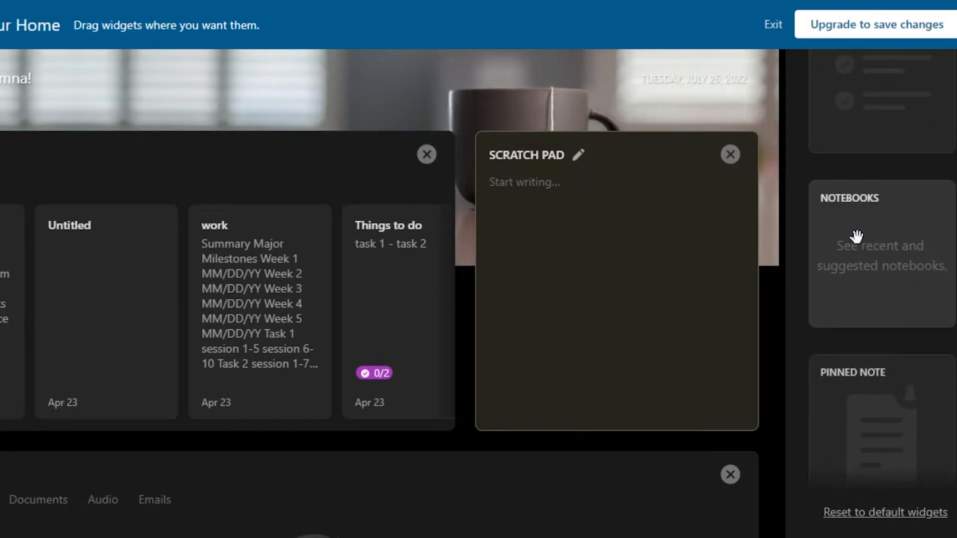
scroll(881, 269, "down", 8)
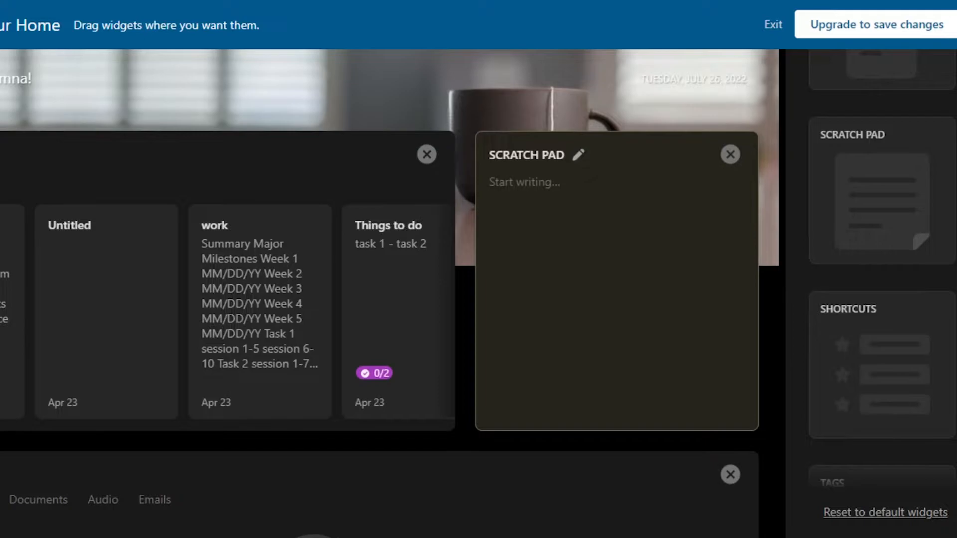
scroll(882, 249, "up", 8)
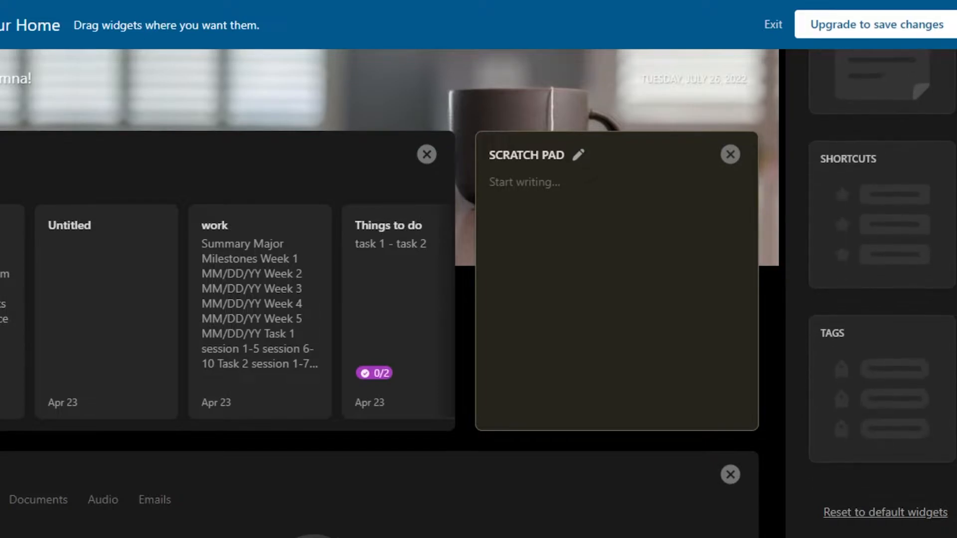
mouse_move(580, 308)
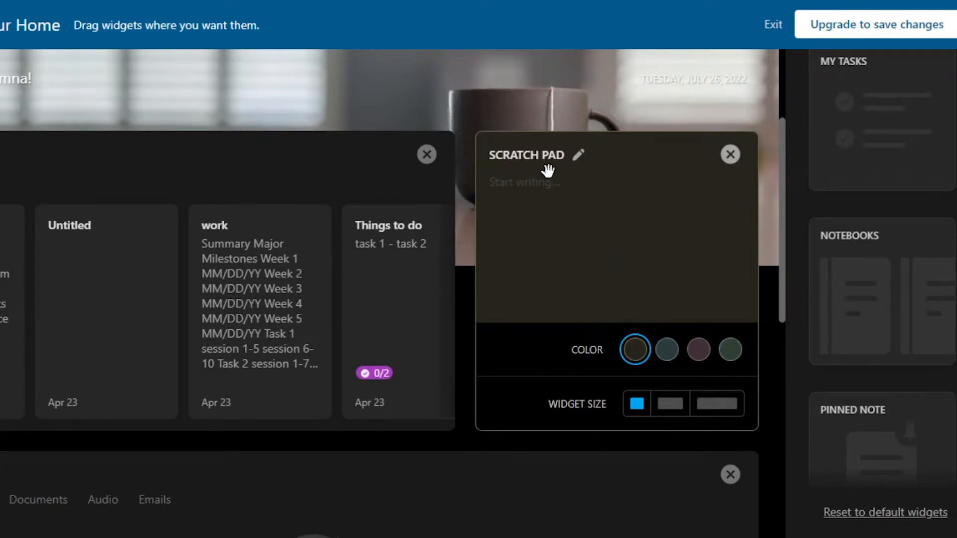
scroll(924, 235, "up", 2)
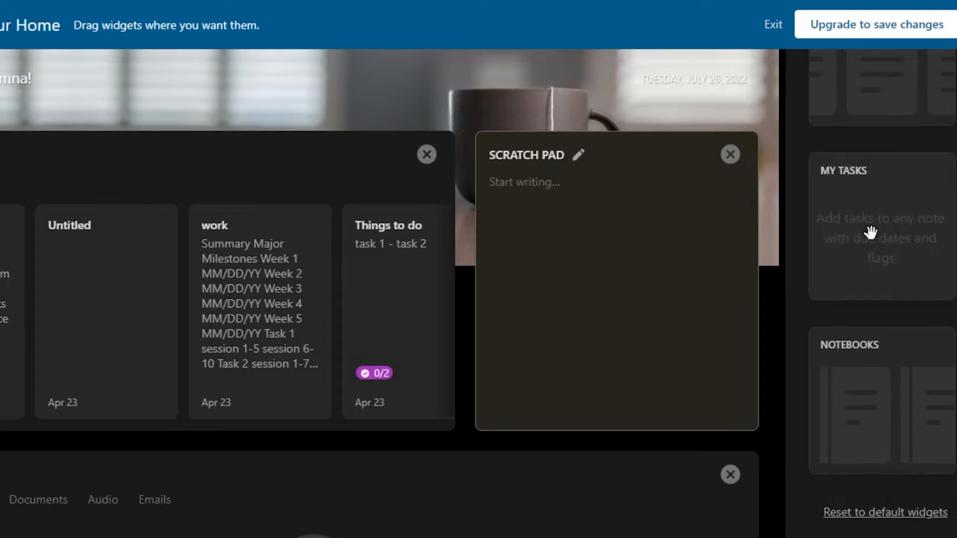
scroll(854, 376, "up", 3)
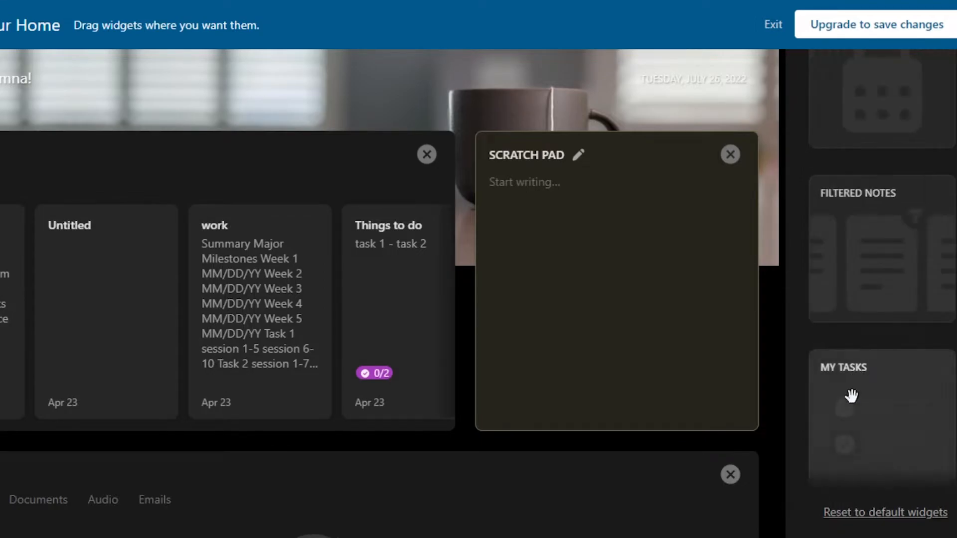
left_click_drag(848, 401, 490, 104)
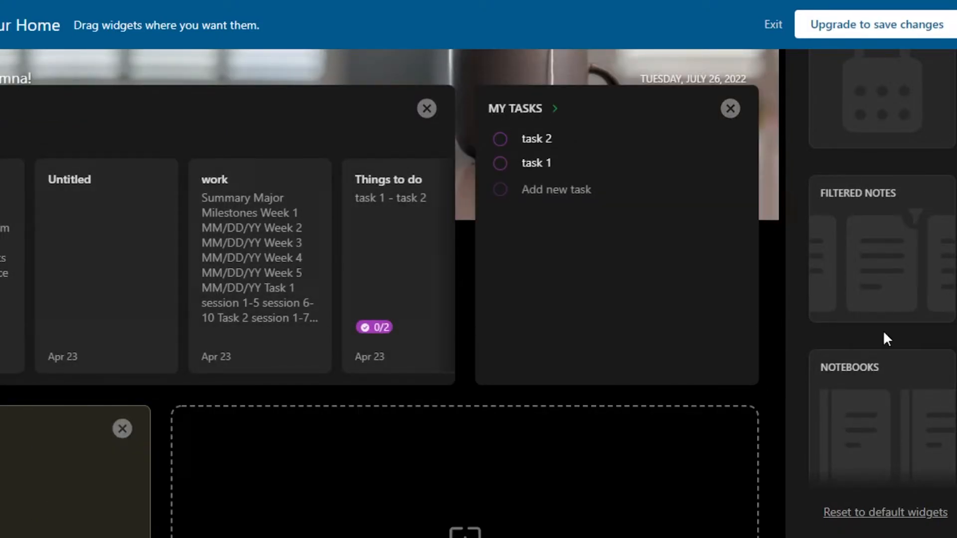
Try the Home background setting, and exit the customization, discarding the changes
scroll(866, 132, "up", 4)
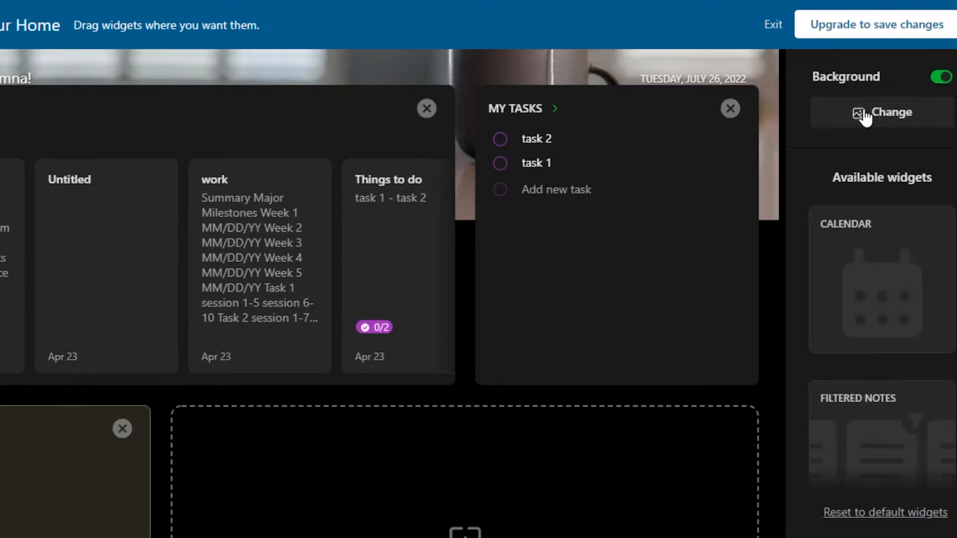
left_click(941, 78)
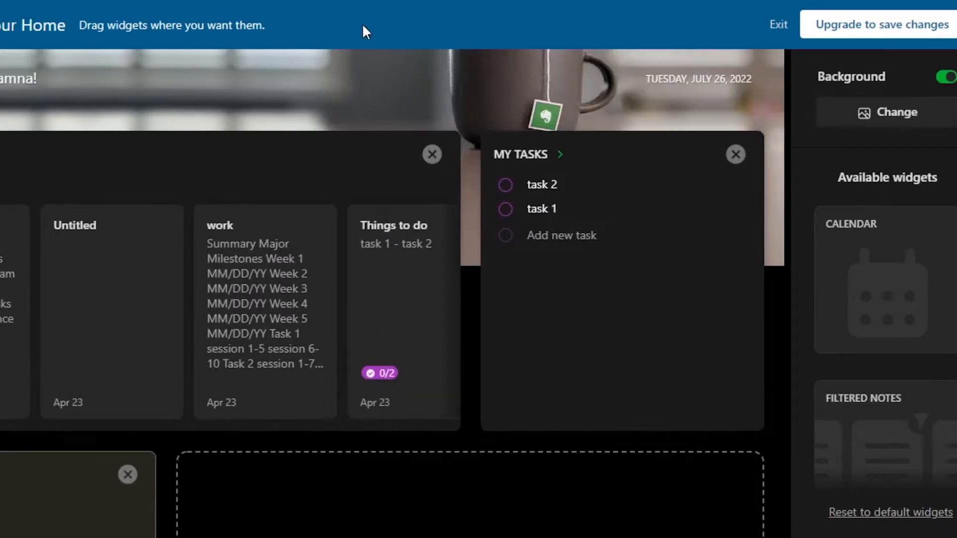
mouse_move(387, 166)
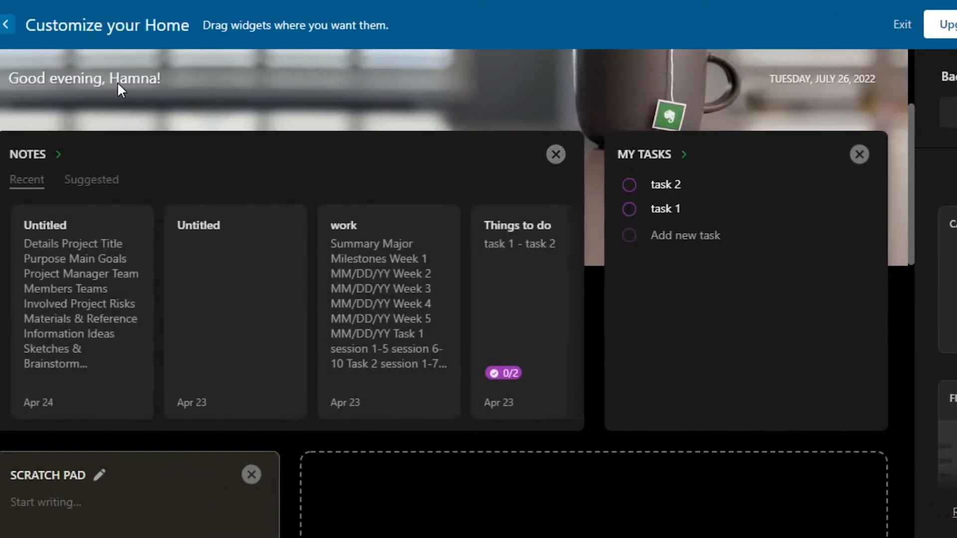
left_click(886, 23)
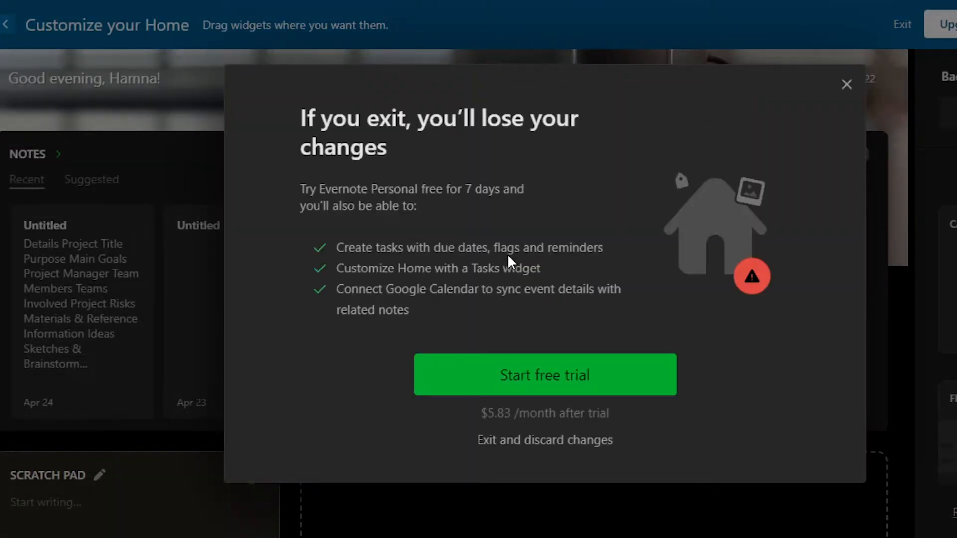
left_click(515, 440)
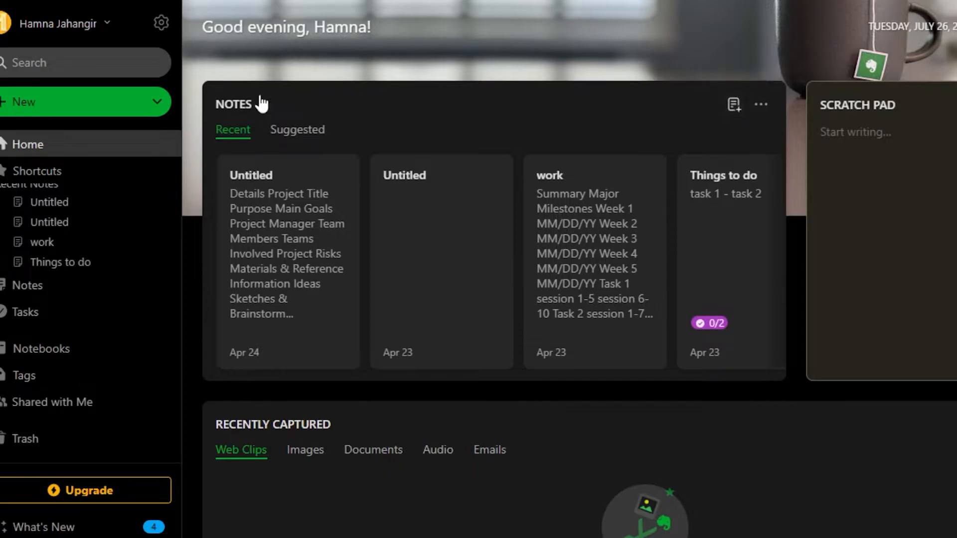
Create a new note titled "New Topics" and place the cursor in its body
left_click(107, 118)
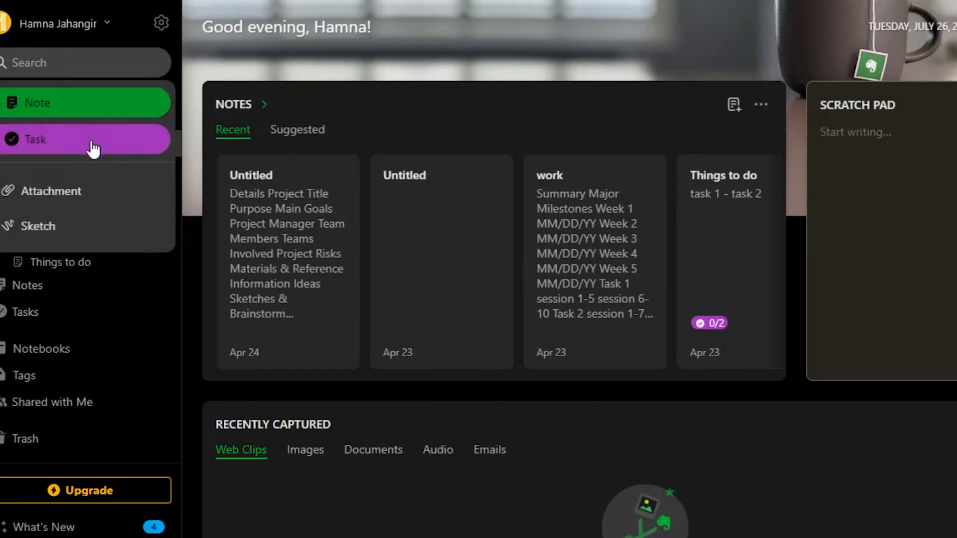
left_click(90, 100)
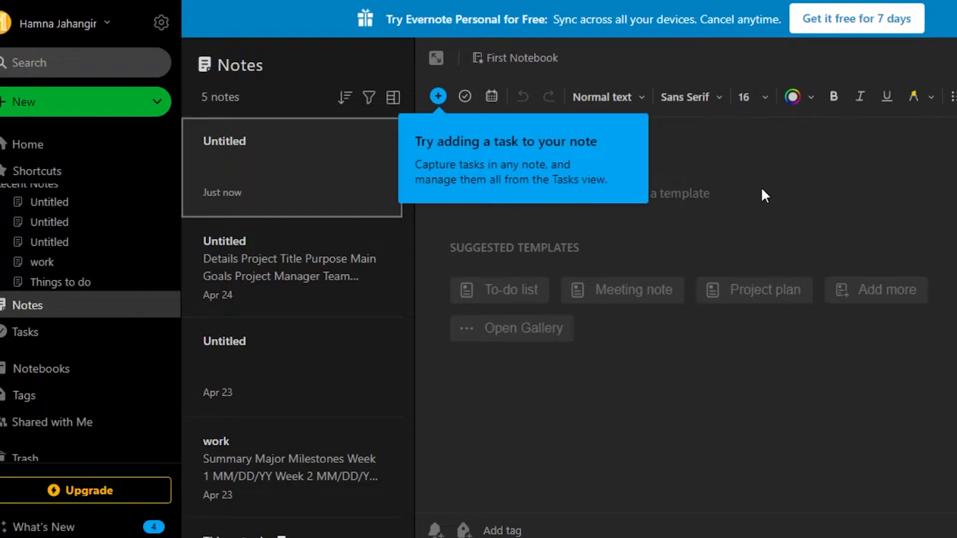
left_click(518, 154)
type("New Topics")
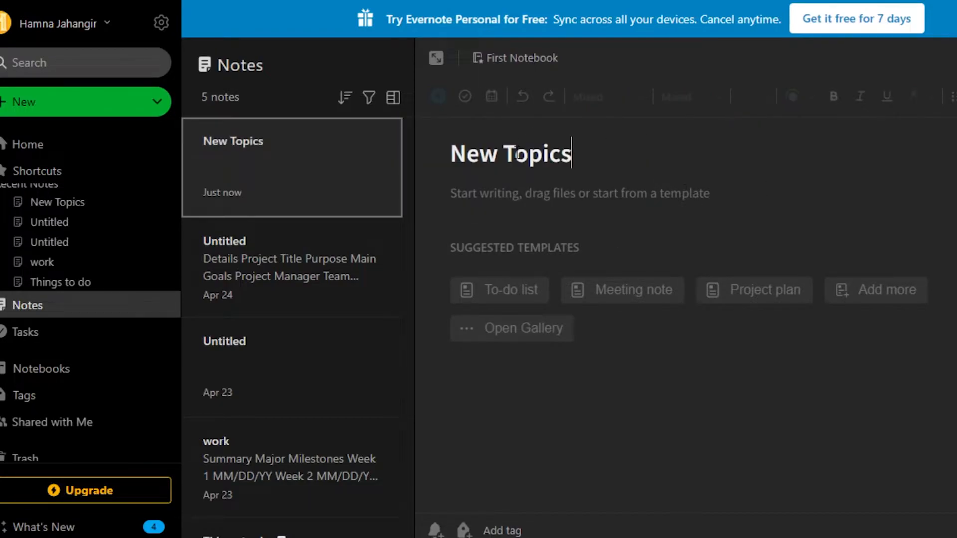
left_click(506, 195)
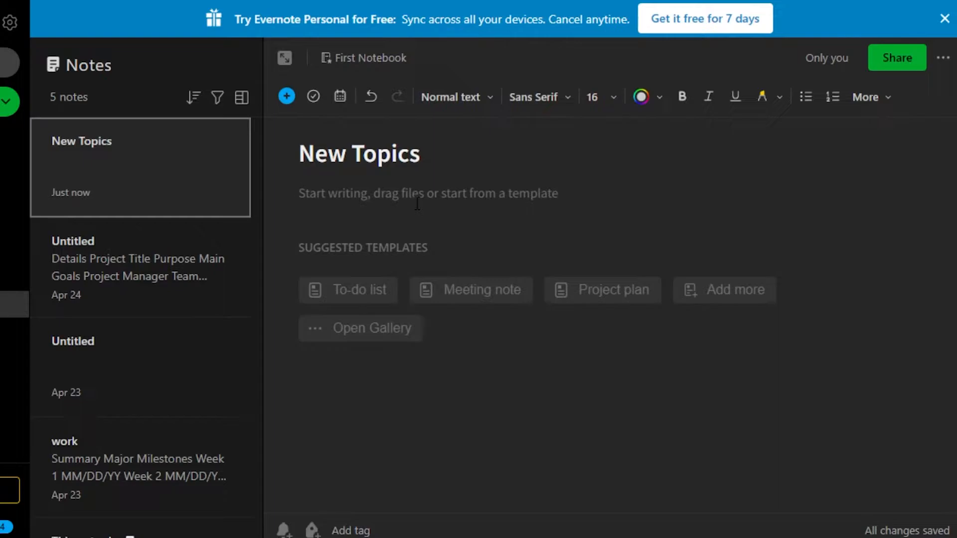
Preview the suggested templates and apply the Project plan template to the New Topics note
mouse_move(363, 292)
mouse_move(456, 289)
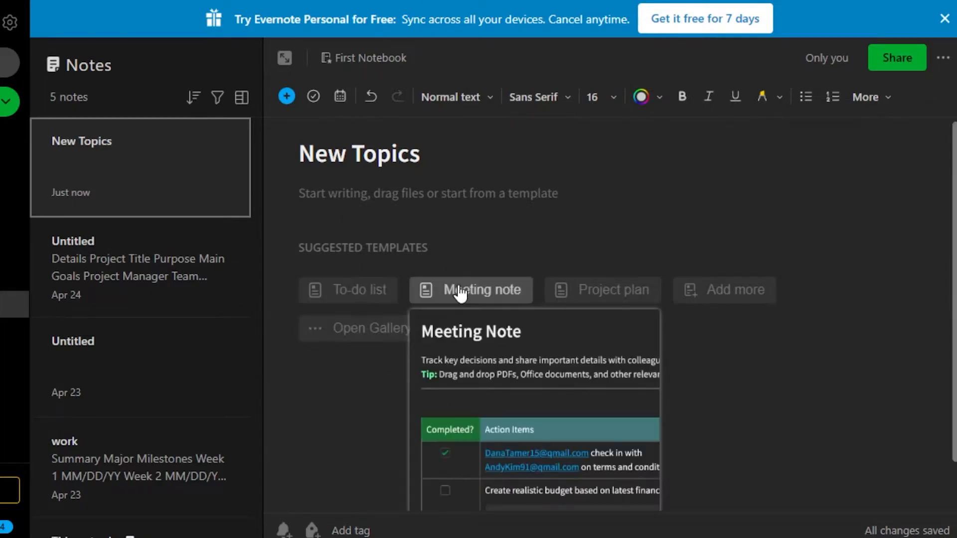
mouse_move(598, 292)
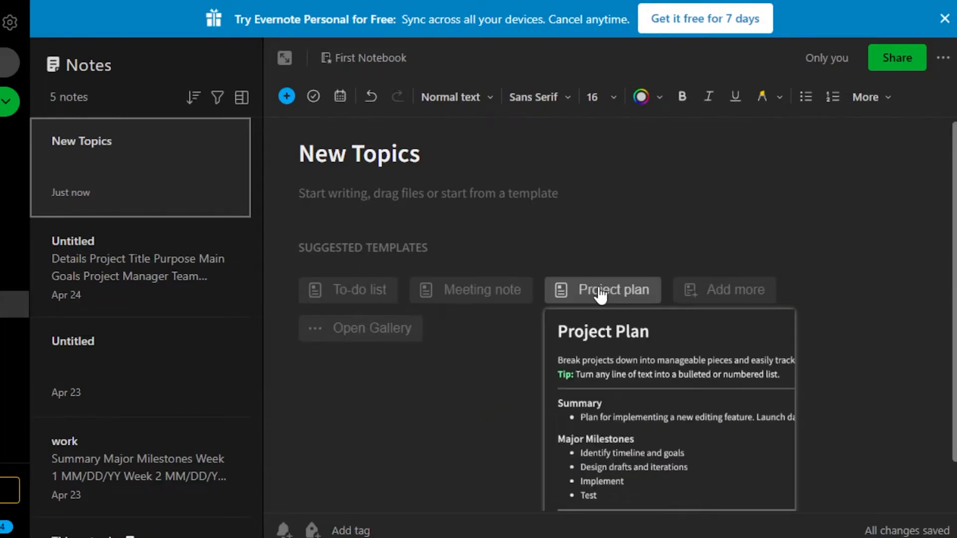
left_click(600, 293)
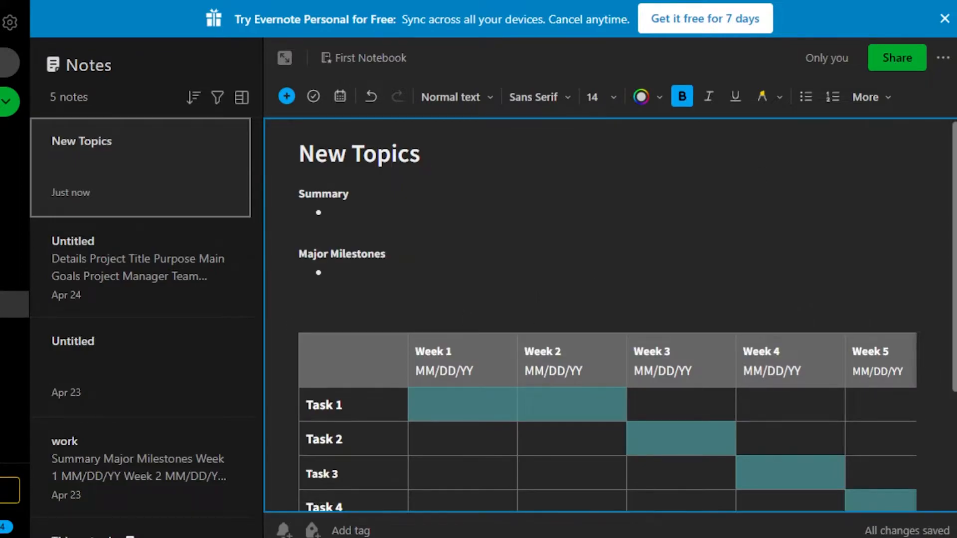
Rename the Task 1 row label in the project plan table to "Topic 1"
scroll(353, 318, "down", 3)
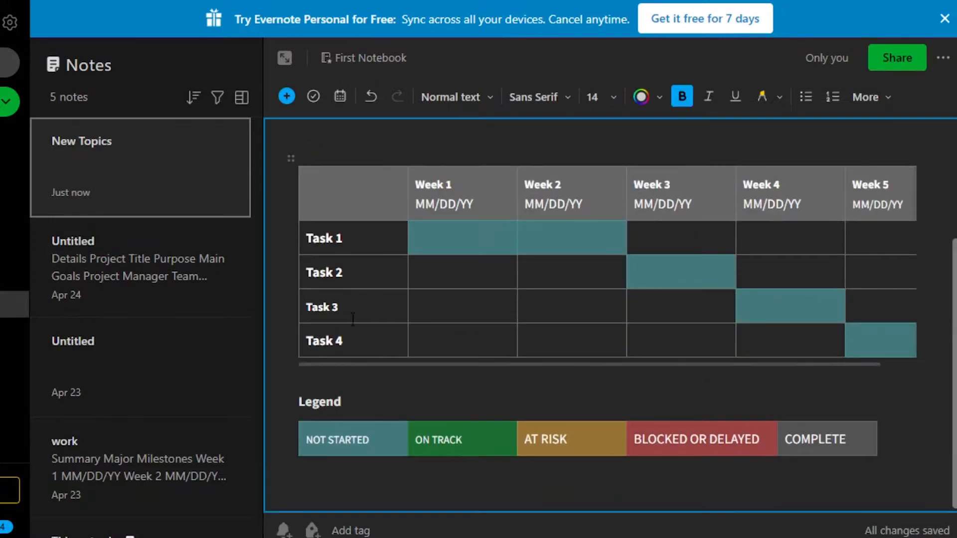
left_click(371, 244)
key("BackSpace")
key("BackSpace")
key("BackSpace")
key("BackSpace")
key("BackSpace")
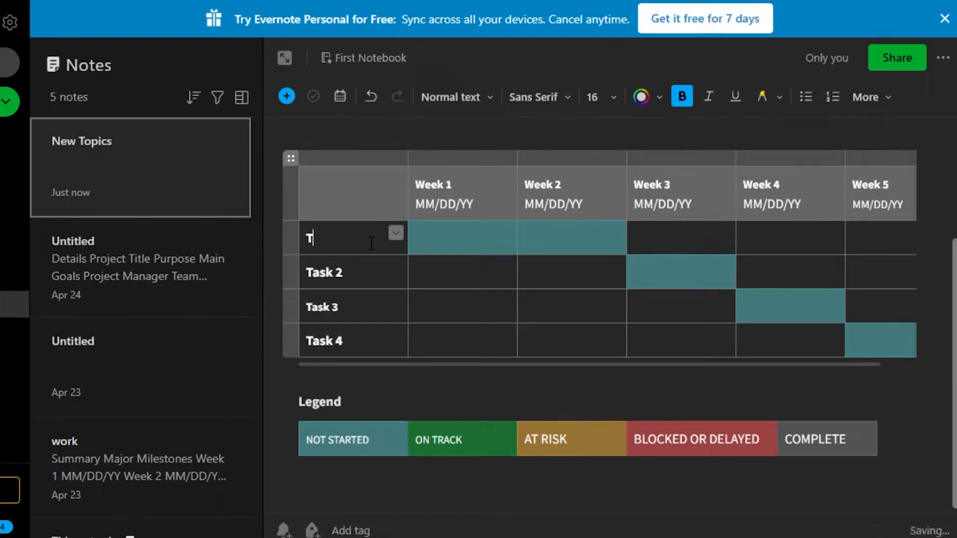
type("opic 1")
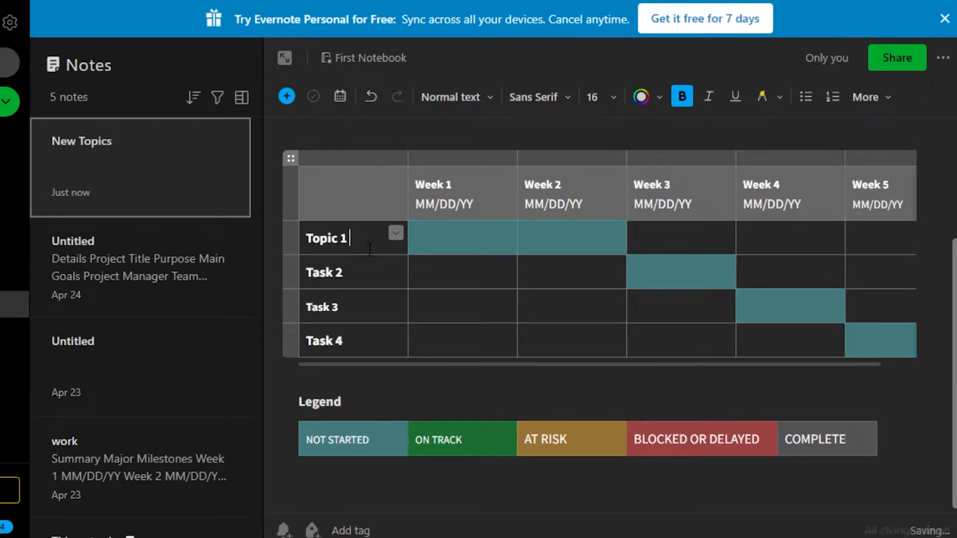
Rename the Task 2 row label in the project plan table to "Topic 2"
left_click(364, 271)
key("BackSpace")
key("BackSpace")
key("BackSpace")
key("BackSpace")
key("BackSpace")
key("BackSpace")
type("Topic 2")
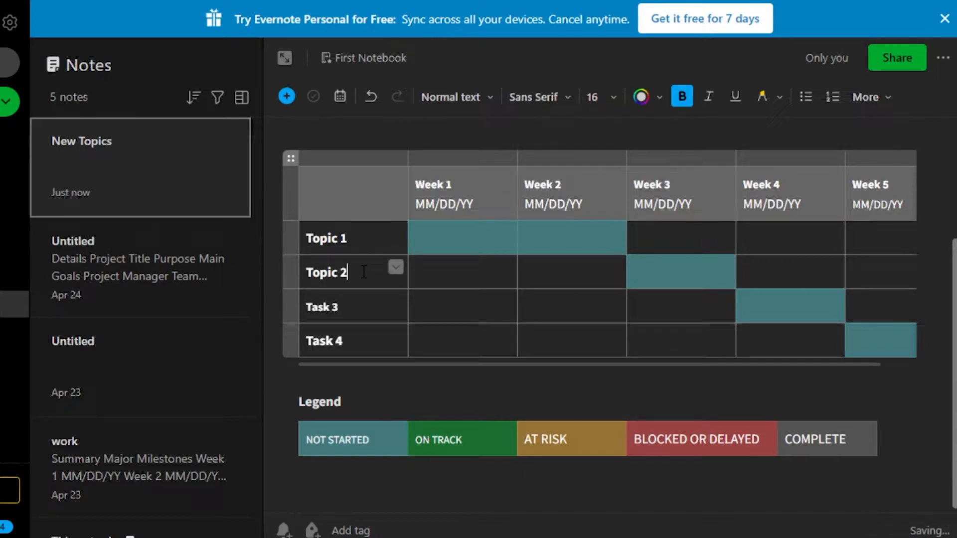
Rename the Task 3 row label in the project plan table to "Topic 3"
left_click(362, 306)
key("BackSpace")
key("BackSpace")
key("BackSpace")
key("BackSpace")
key("BackSpace")
key("BackSpace")
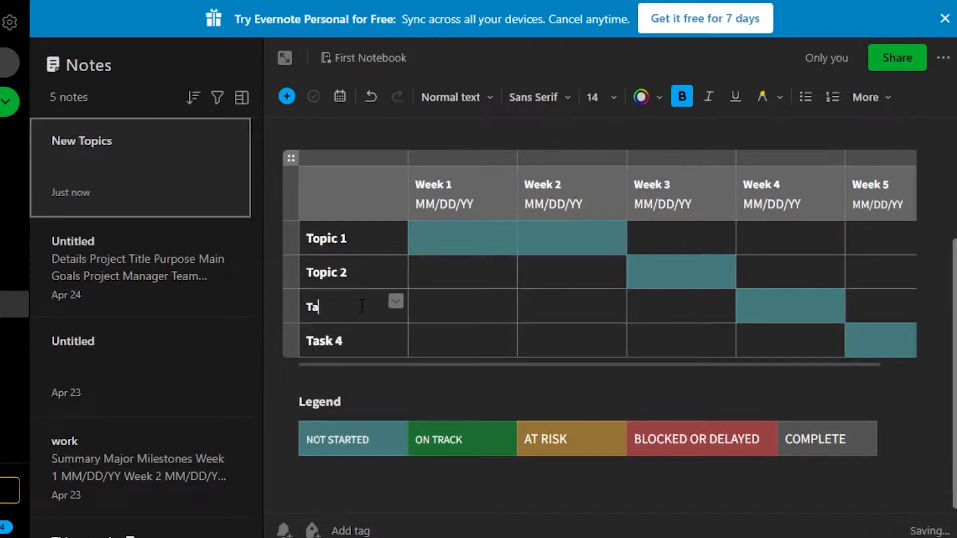
type("Topic 3")
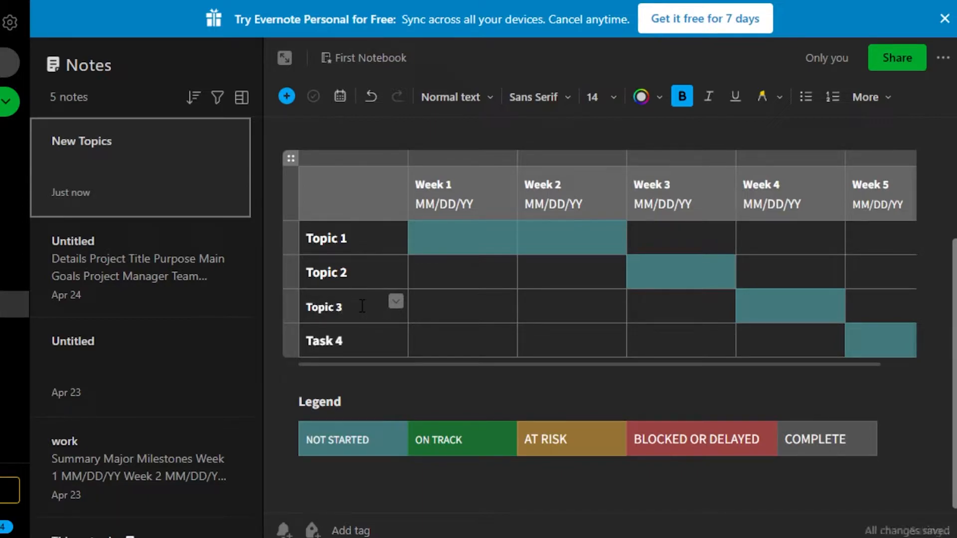
Rename the Task 4 row label in the project plan table to "Topic 4"
left_click(362, 342)
key("BackSpace")
key("BackSpace")
key("BackSpace")
key("BackSpace")
key("BackSpace")
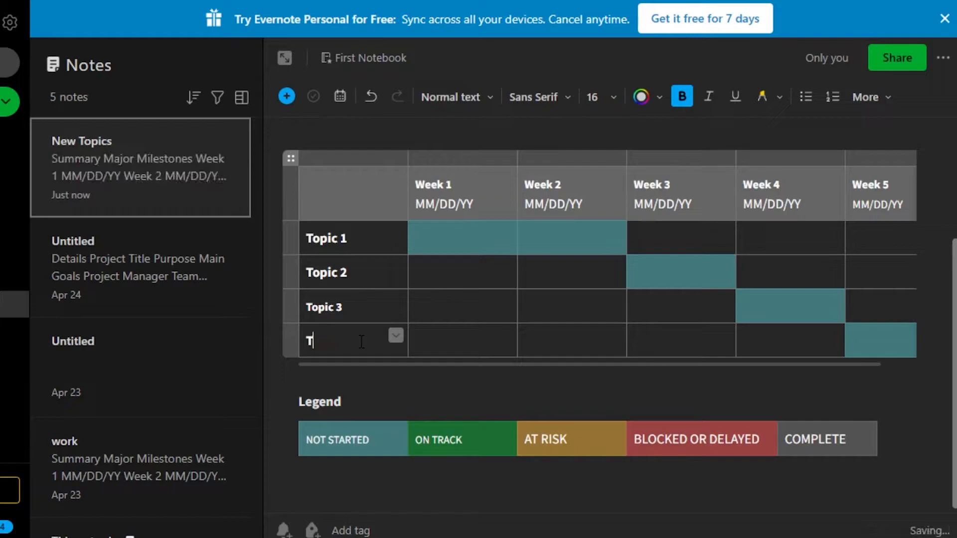
key("BackSpace")
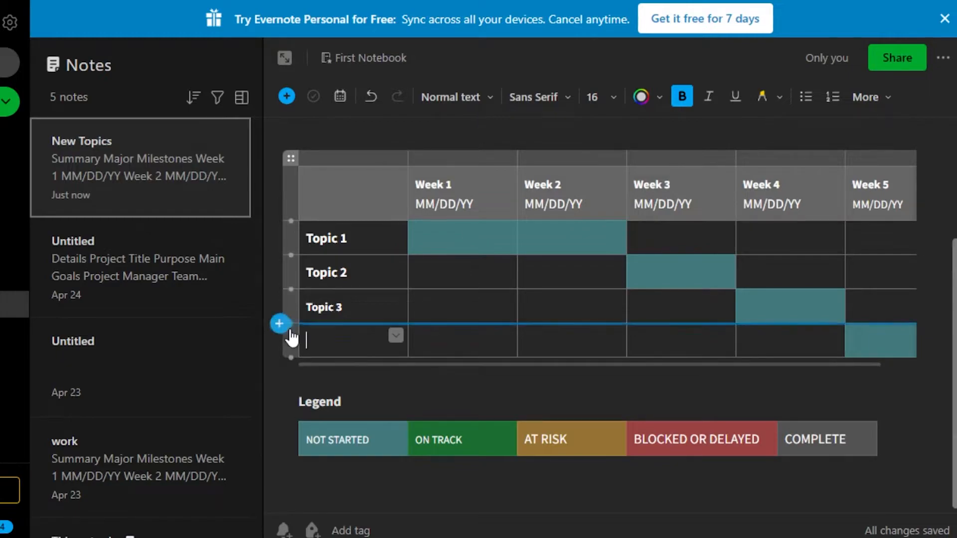
type("Topic 4")
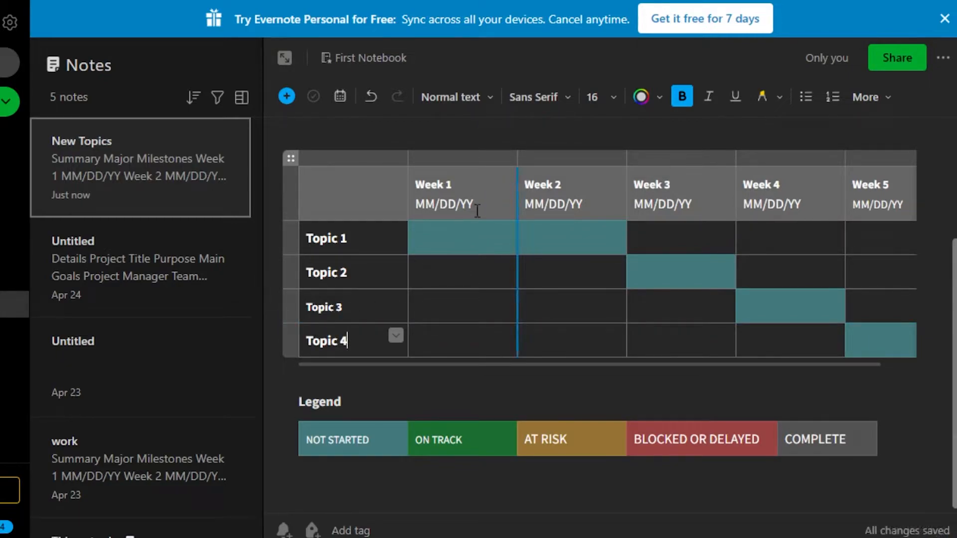
Set the background of the Week 1 cell in the Topic 1 row to bright orange
left_click(457, 232)
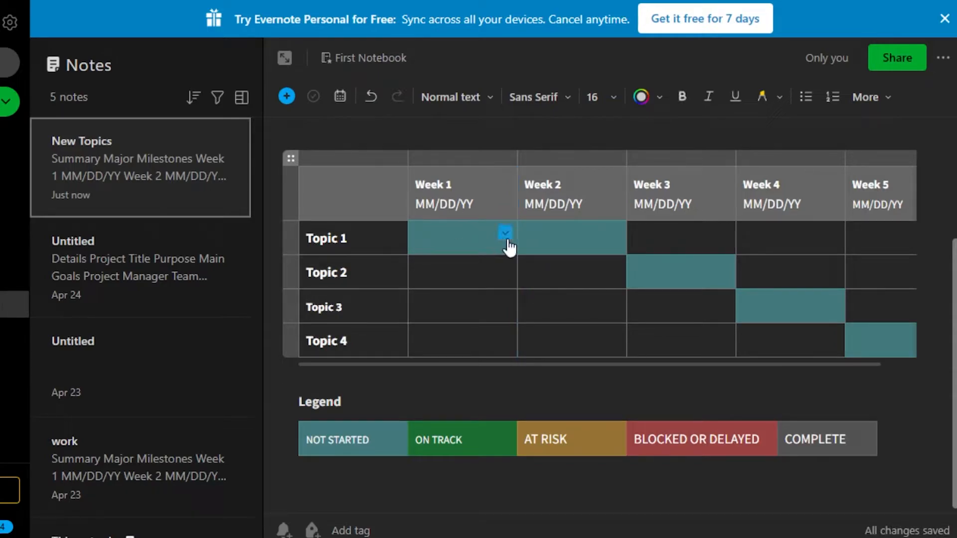
left_click(502, 237)
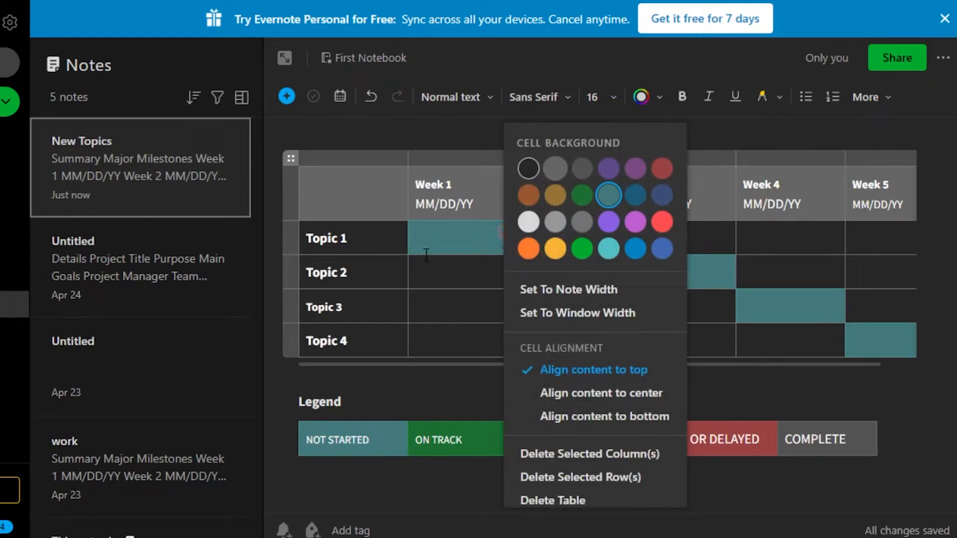
left_click(529, 250)
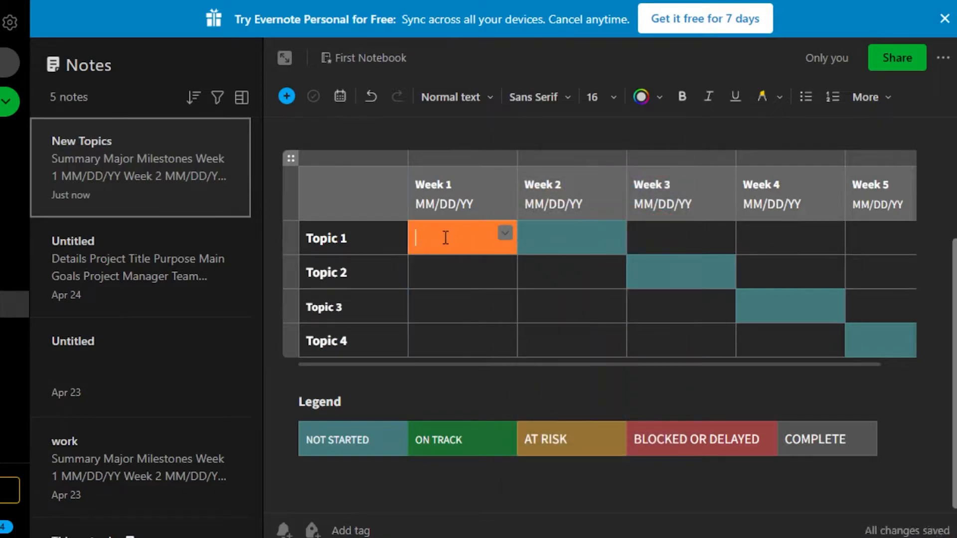
Enter "Writing a script" in the orange Week 1 cell of the Topic 1 row
type("Writing a scr")
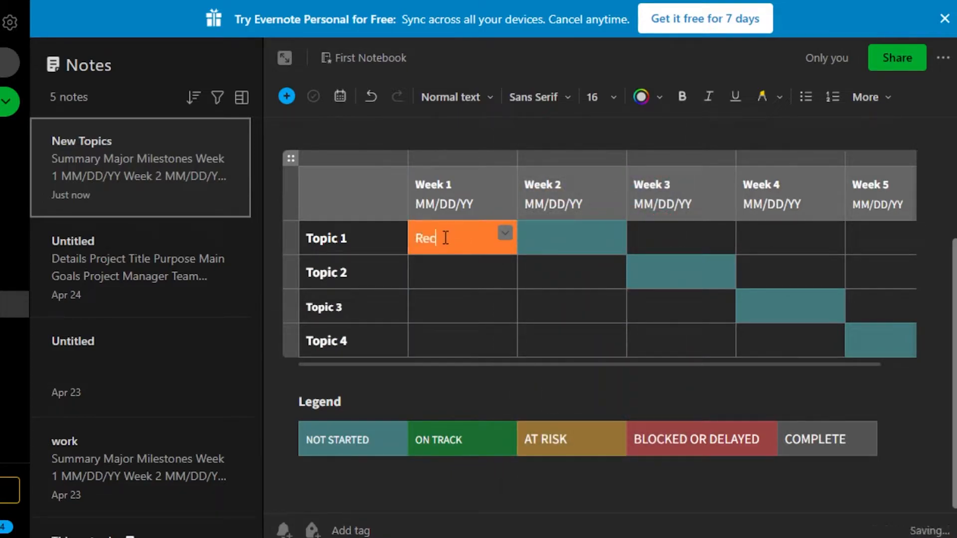
type("ipt")
left_click(468, 239)
type("s")
left_click(547, 239)
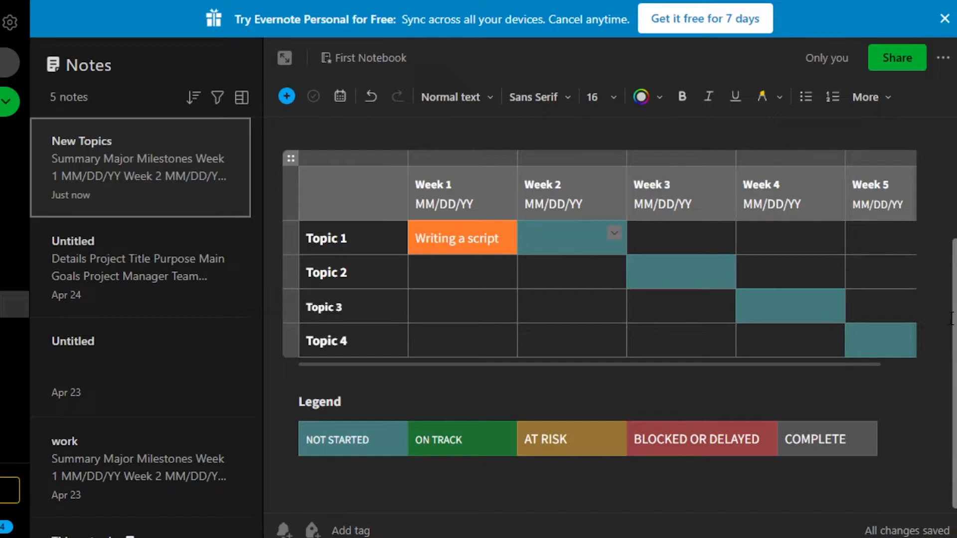
key("Escape")
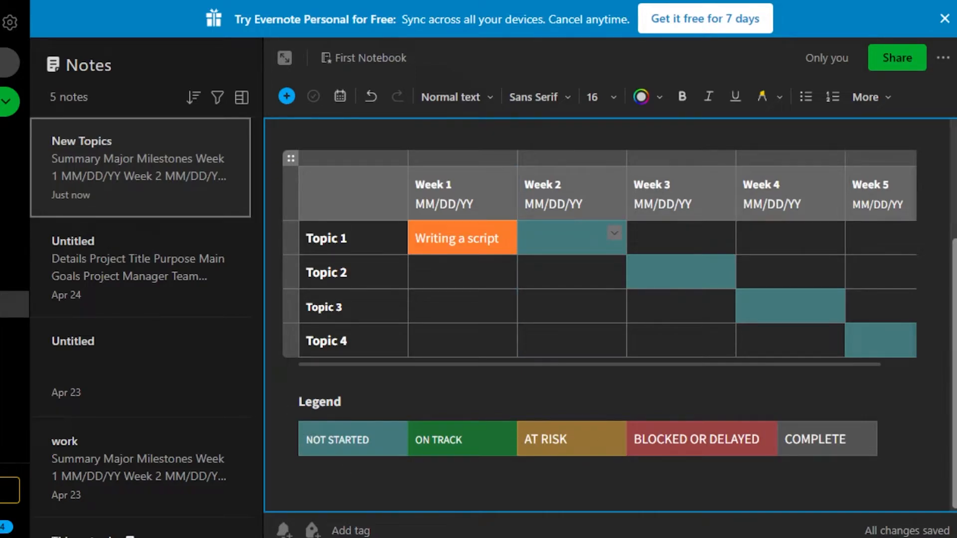
Examine the insertable content types and the additional text formatting options of the note editor, without applying any
scroll(610, 314, "up", 3)
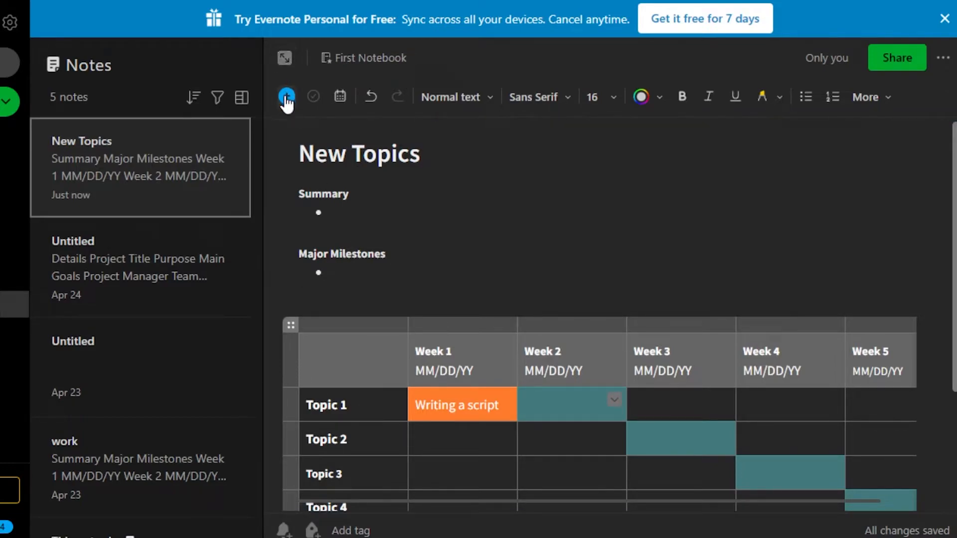
left_click(287, 96)
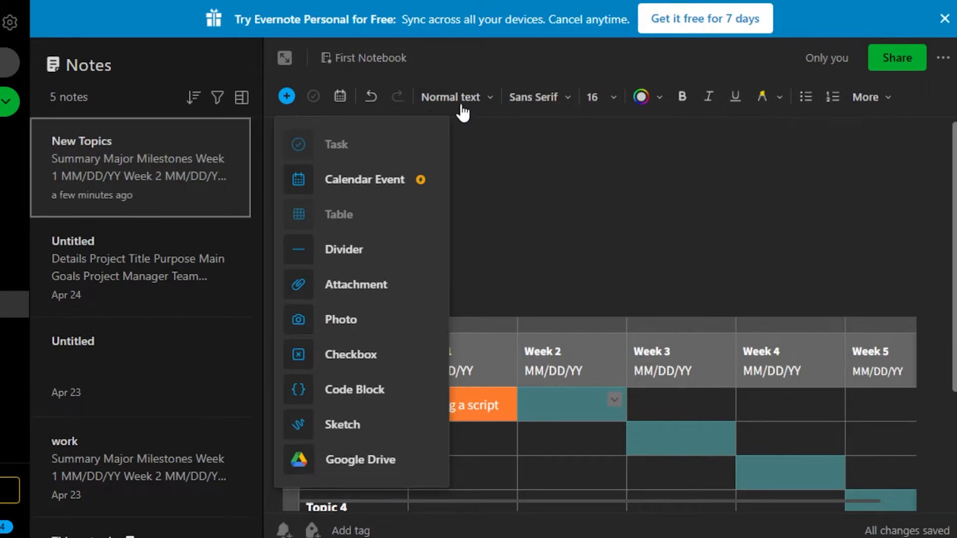
left_click(550, 125)
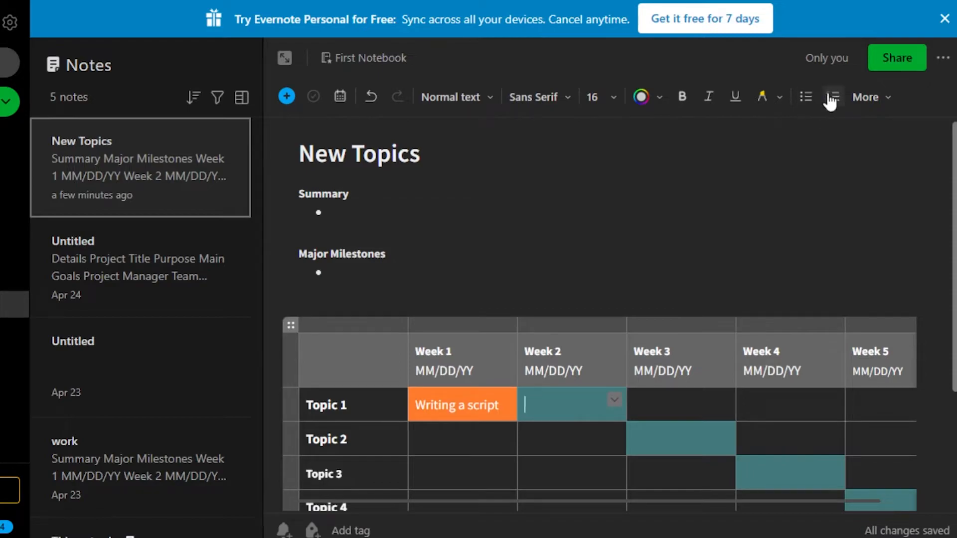
left_click(881, 99)
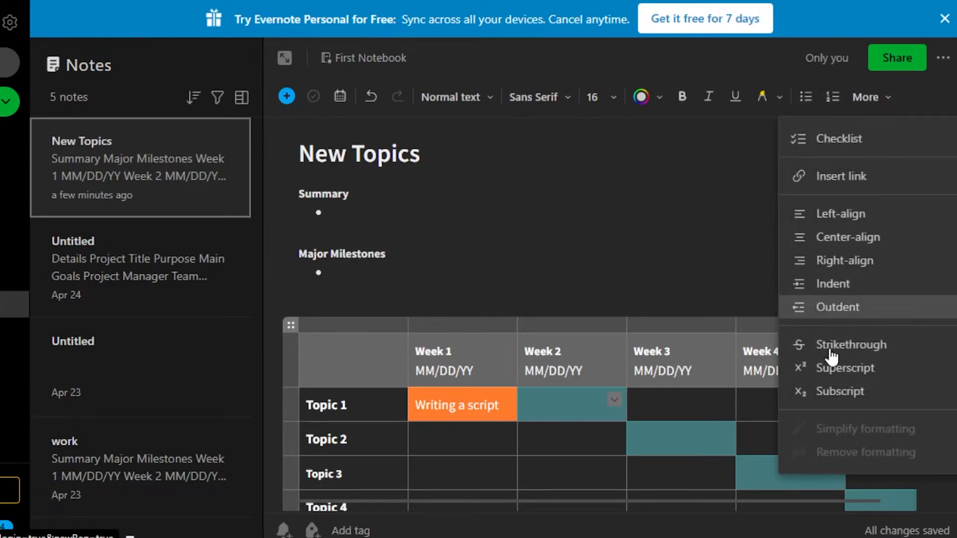
left_click(558, 247)
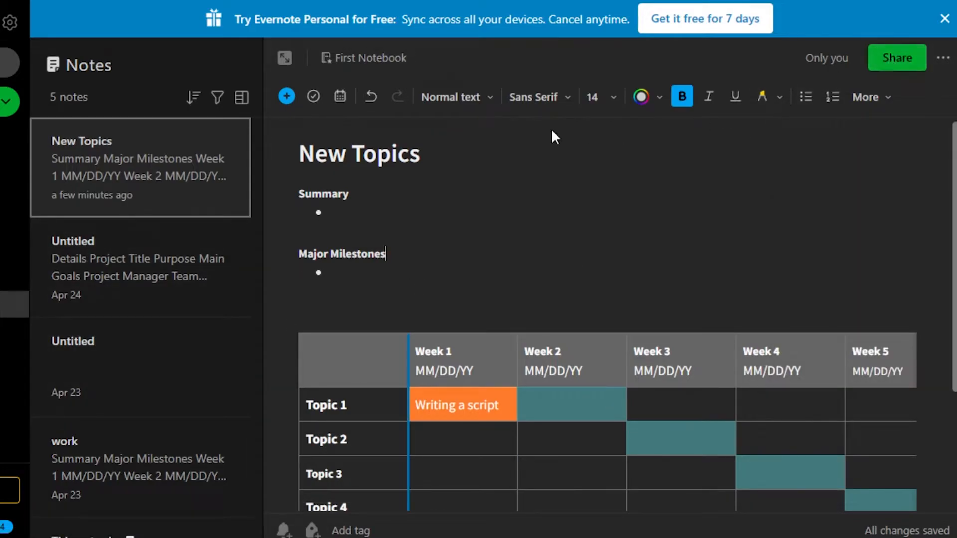
key("Escape")
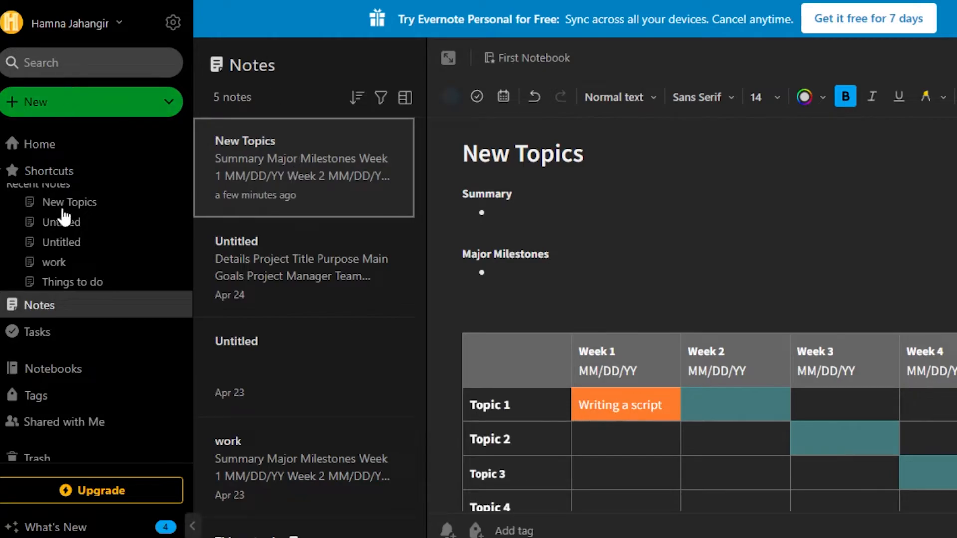
Create a new note titled "Affirmations"
mouse_move(81, 141)
left_click(81, 100)
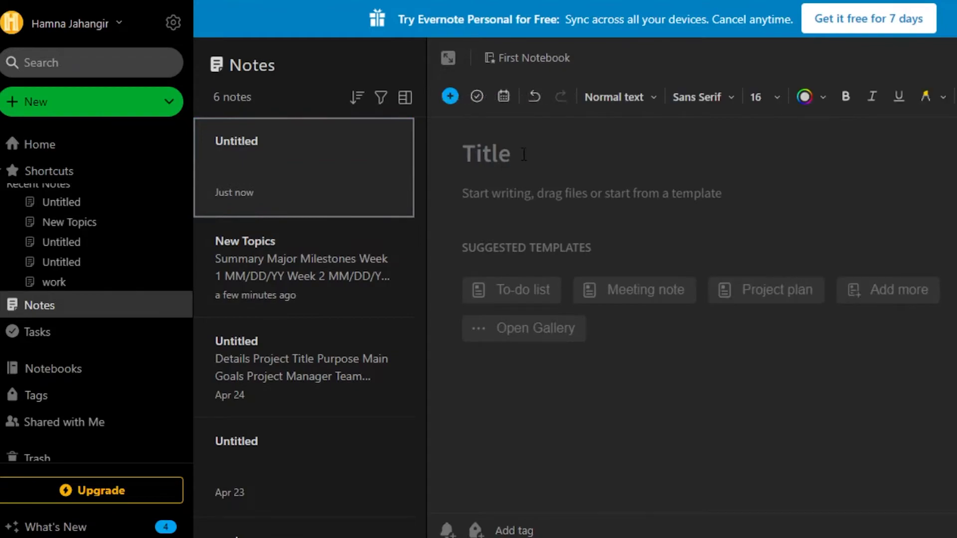
left_click(524, 154)
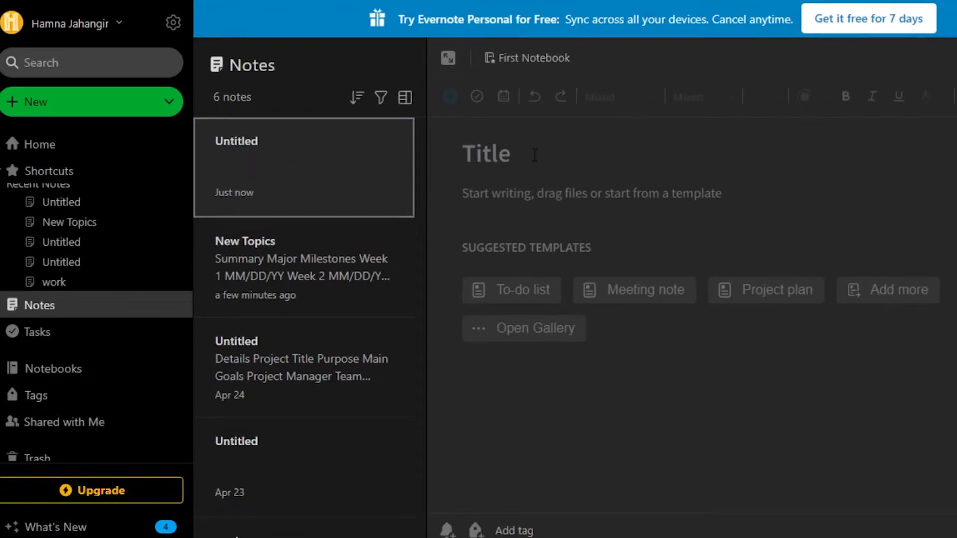
type("persob")
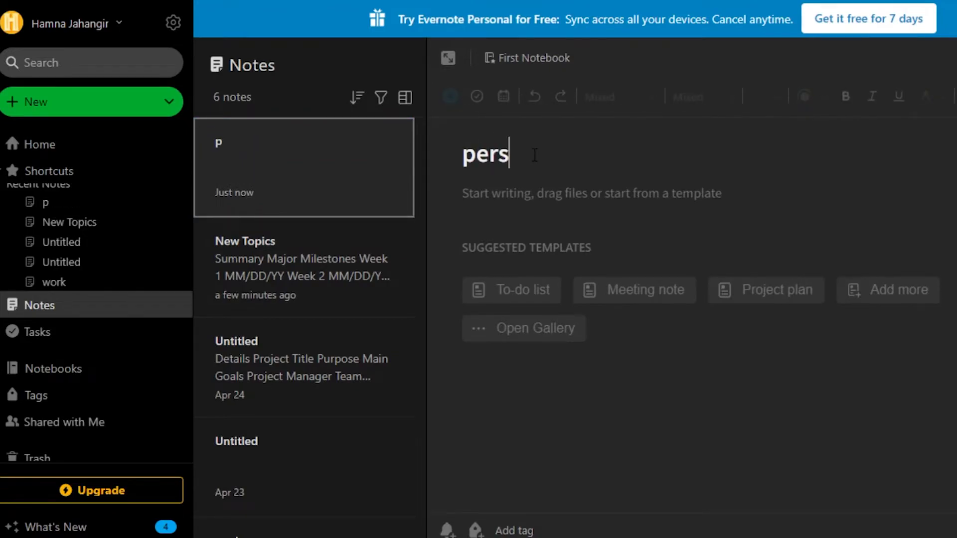
key("BackSpace")
key("BackSpace")
key("BackSpace")
key("BackSpace")
key("BackSpace")
key("BackSpace")
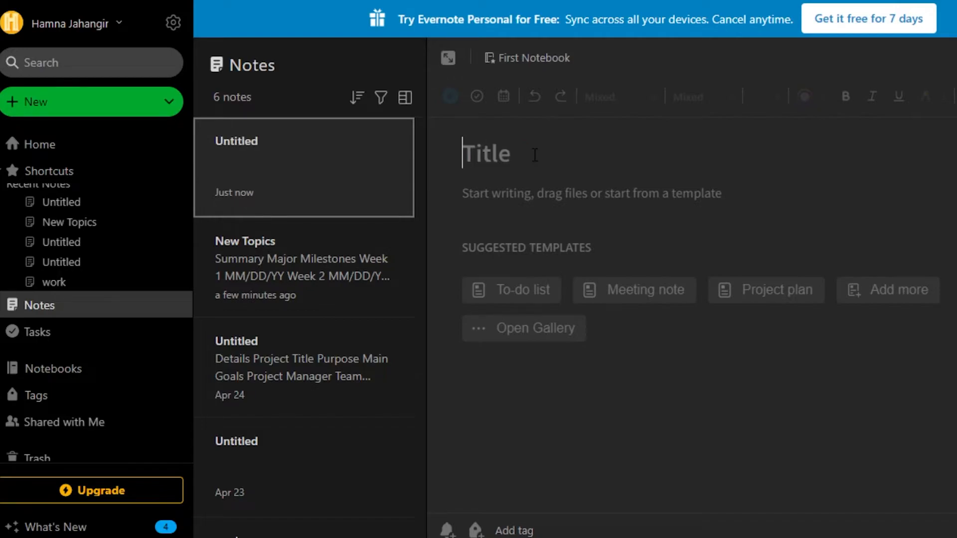
type("Affirmations")
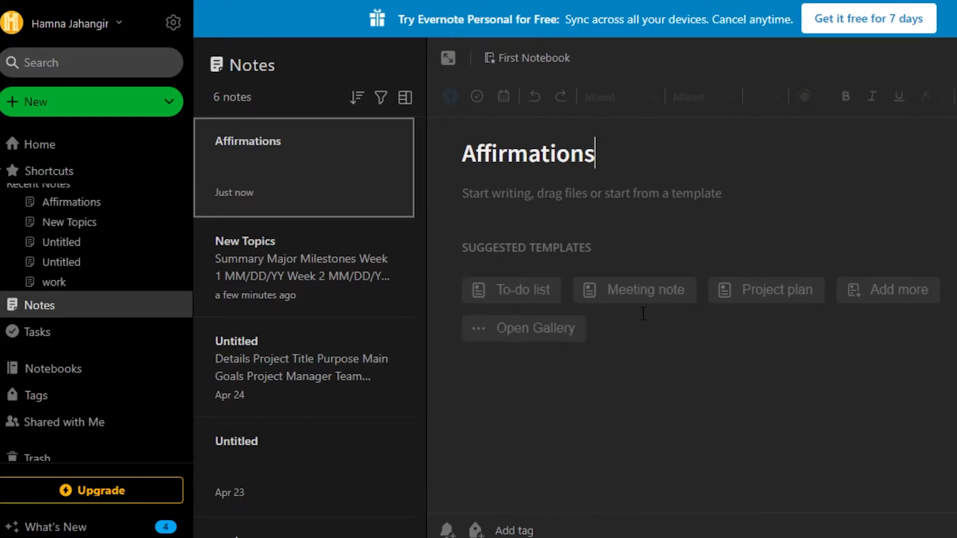
Apply the To-do list template to the Affirmations note and enter "Working out" and "Reading books" as the Today tasks
left_click(516, 294)
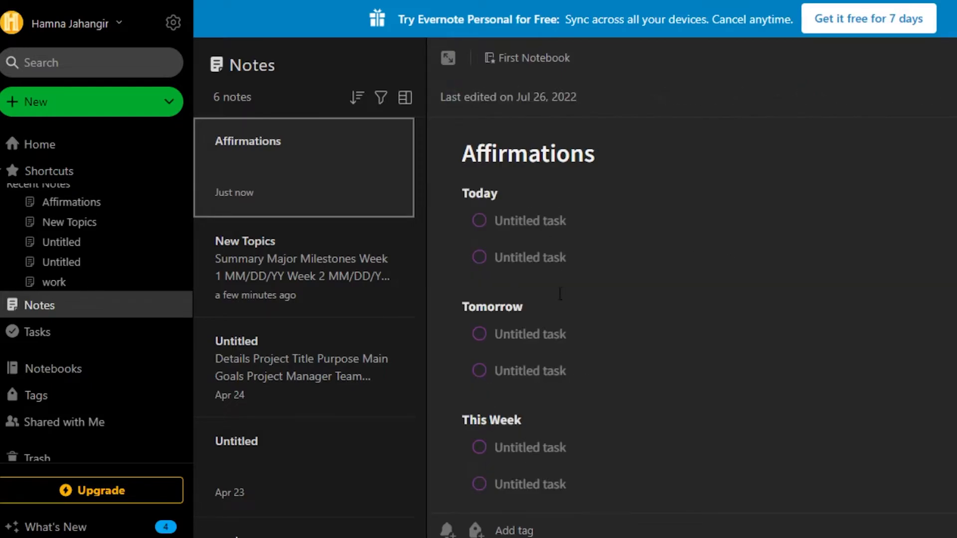
left_click(559, 218)
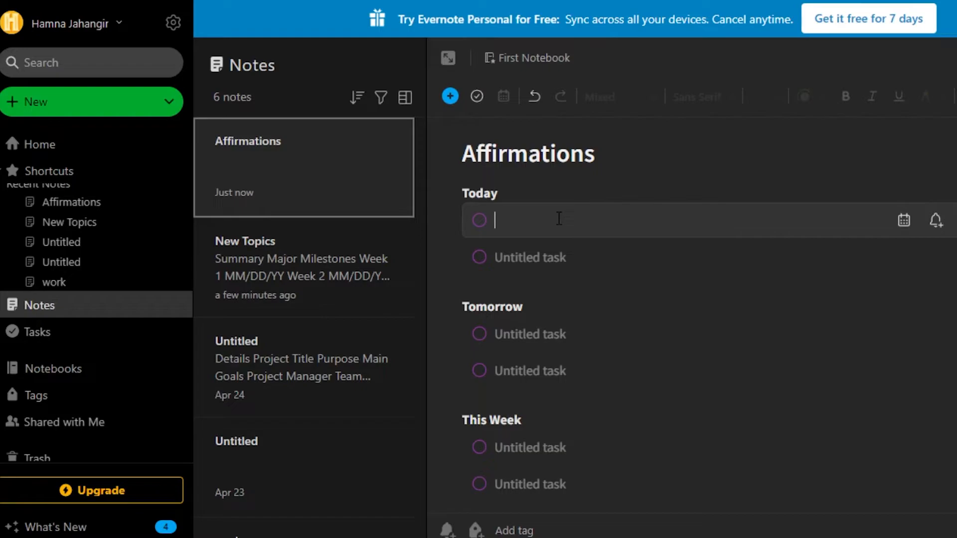
type("Working out")
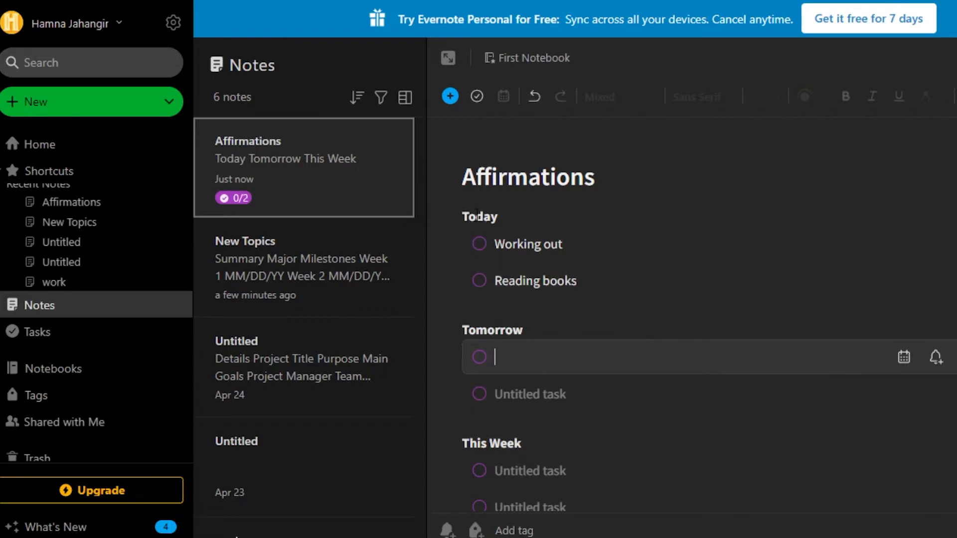
Mark the "Working out" task under Today as completed
left_click(479, 245)
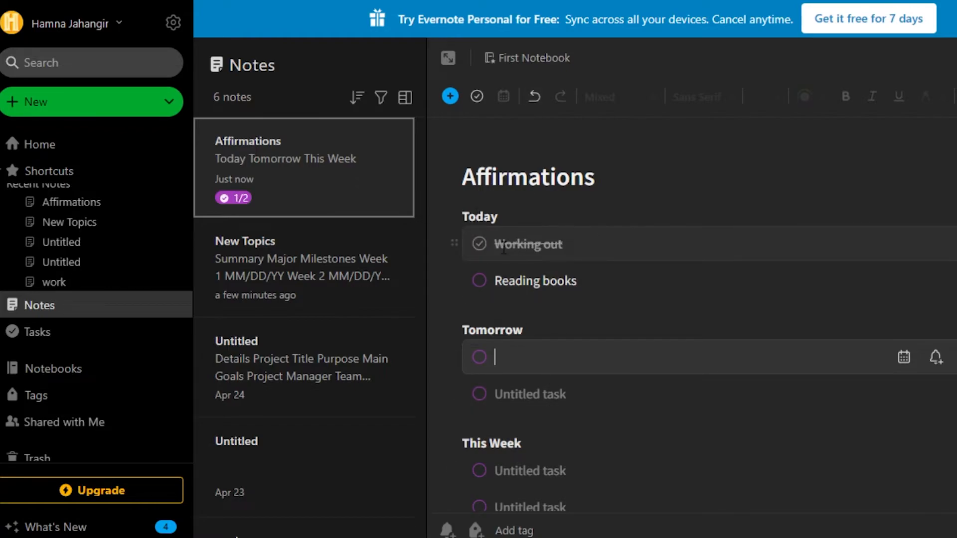
left_click(918, 137)
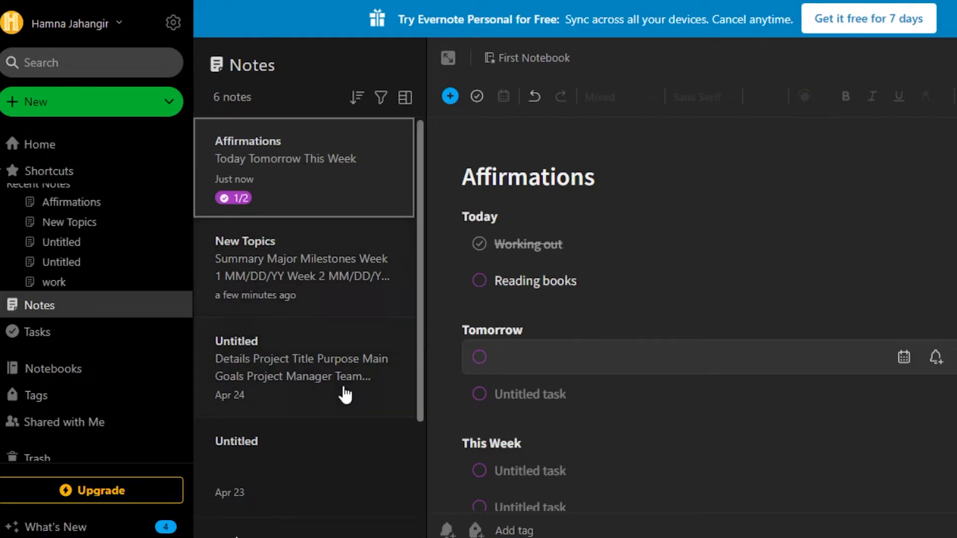
Create a new task "Send files to CEO" in the default Things to do note
left_click(101, 101)
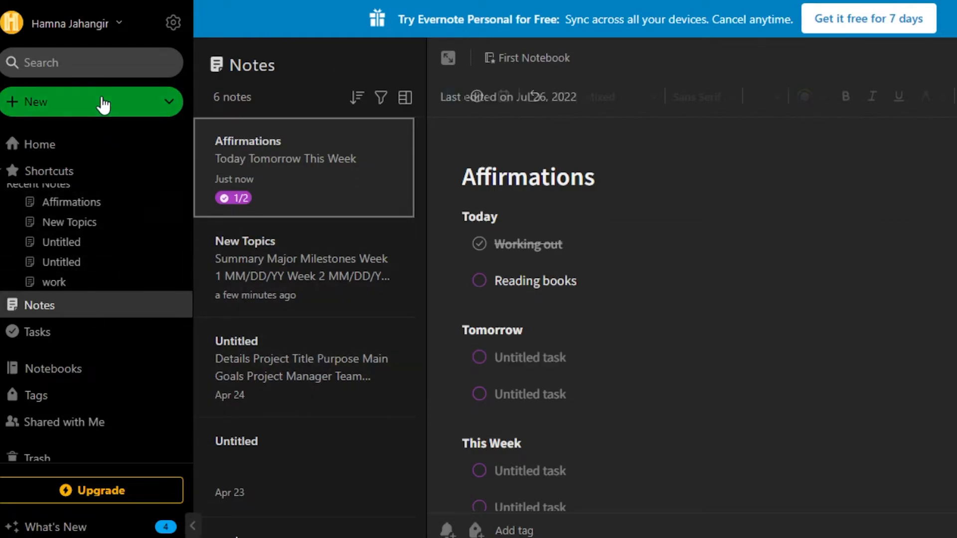
left_click(87, 139)
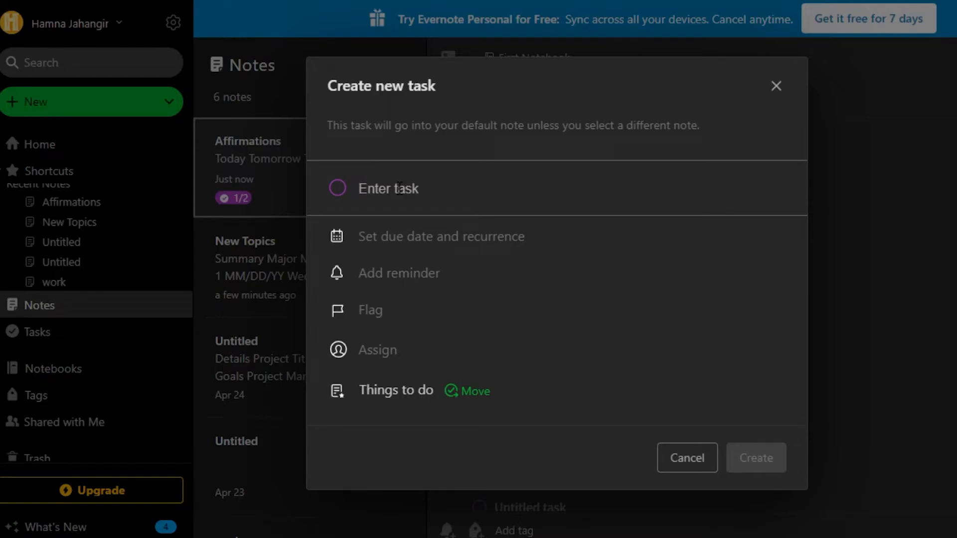
type("Send files to CEO")
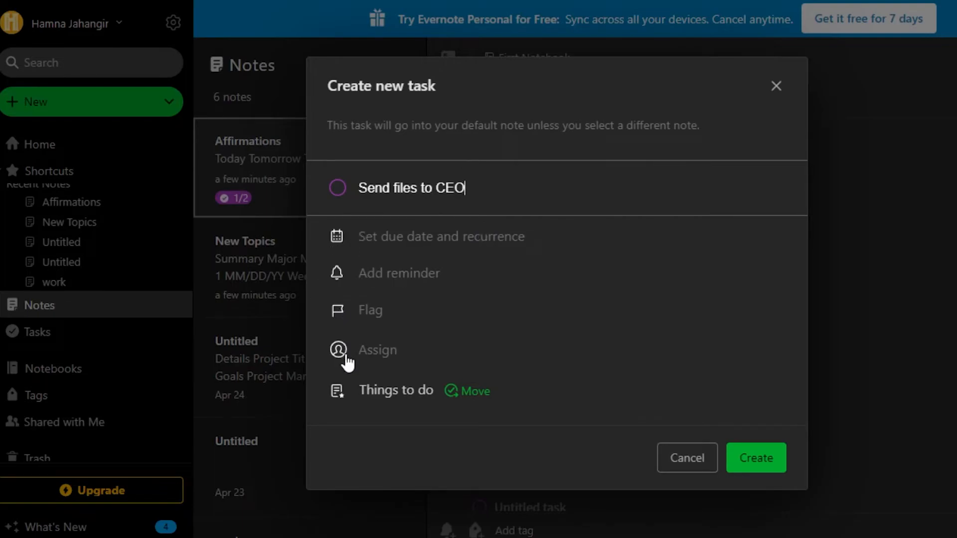
left_click(759, 456)
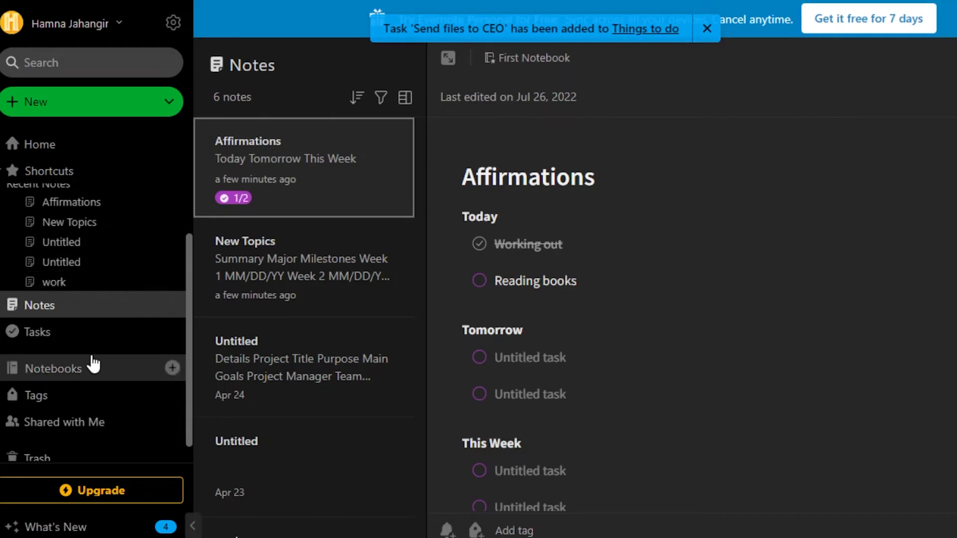
Create a new blank note and a new notebook named "Work"
left_click_drag(190, 311, 277, 310)
left_click(118, 103)
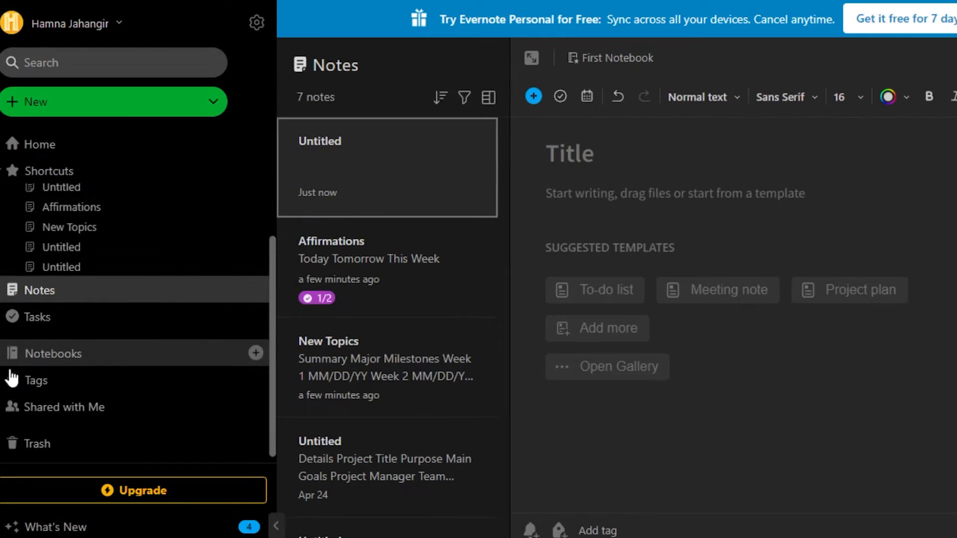
left_click(255, 352)
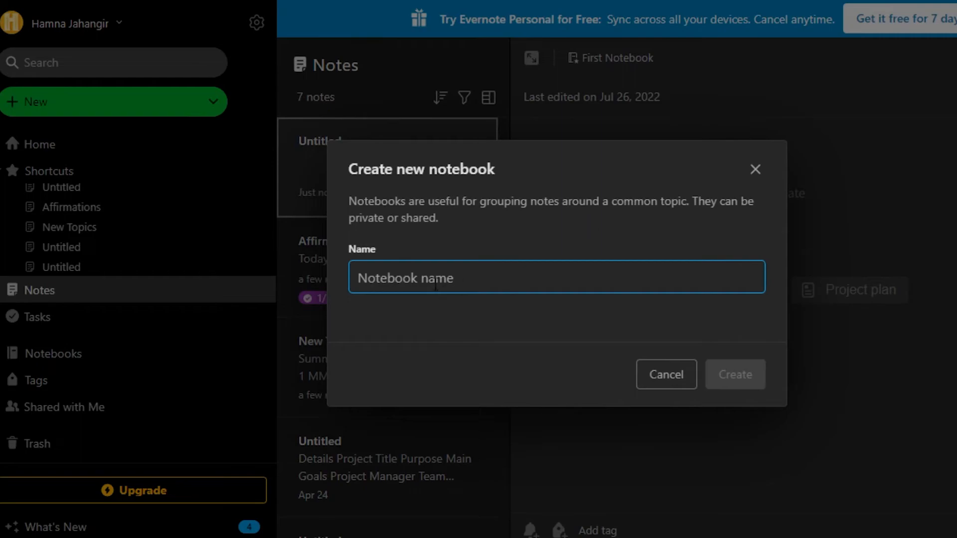
type("Work")
left_click(737, 379)
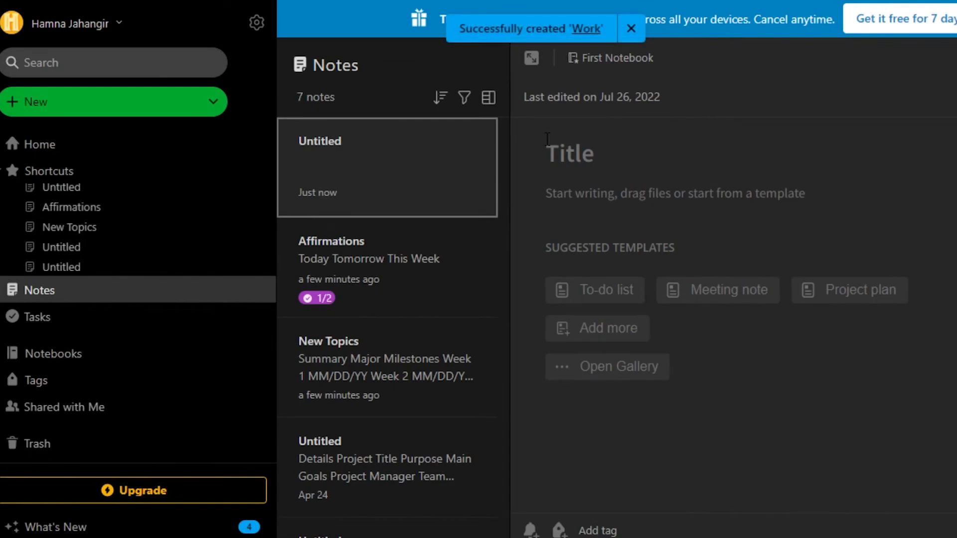
Open the New Topics note and create a new tag named "Important"
left_click(368, 286)
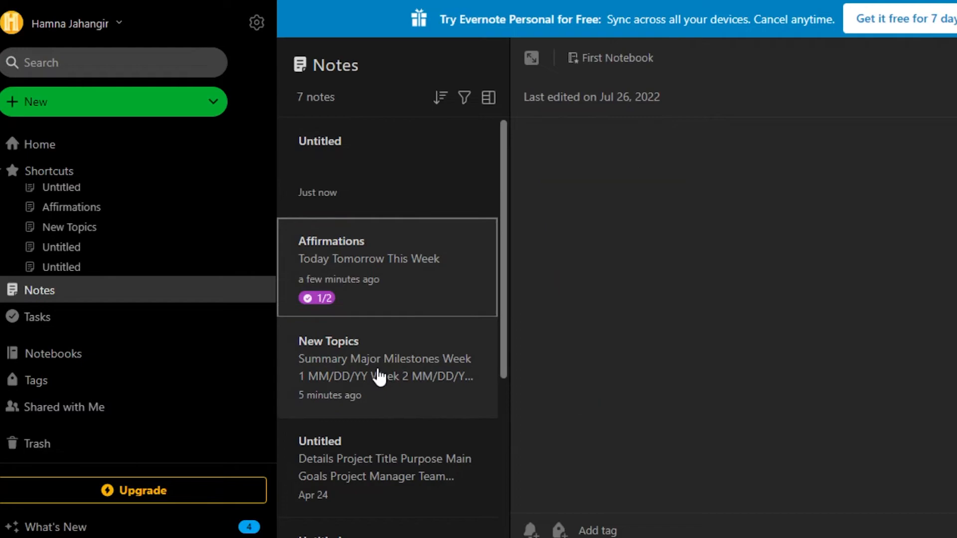
left_click(380, 373)
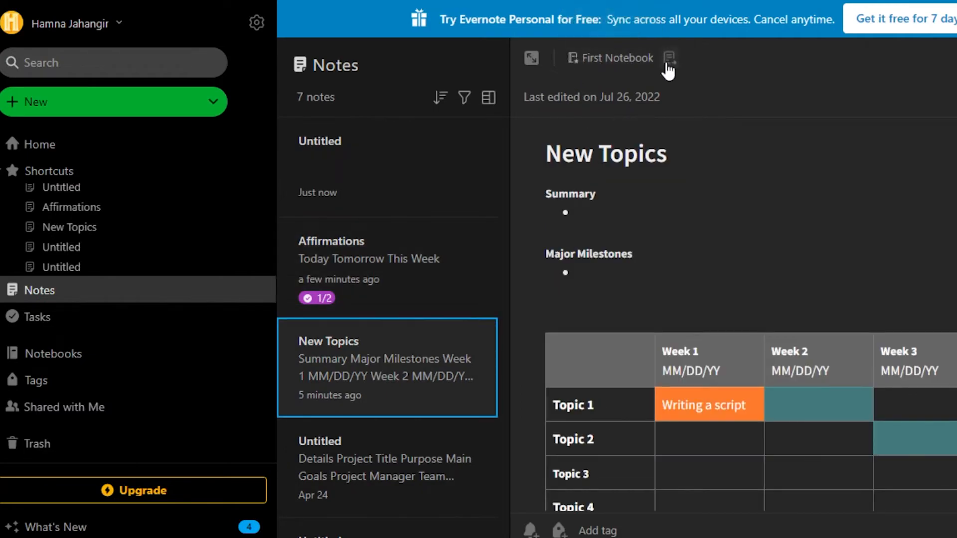
mouse_move(102, 382)
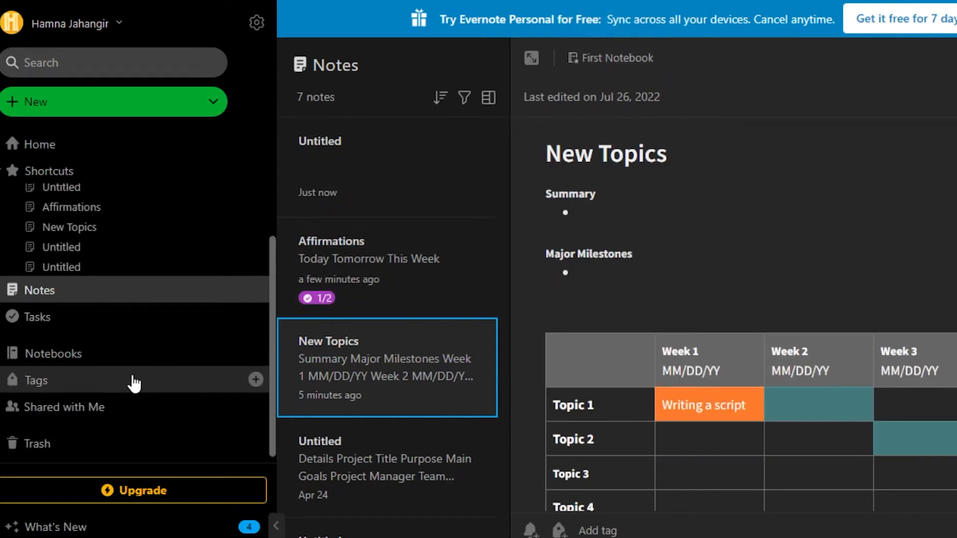
left_click(256, 382)
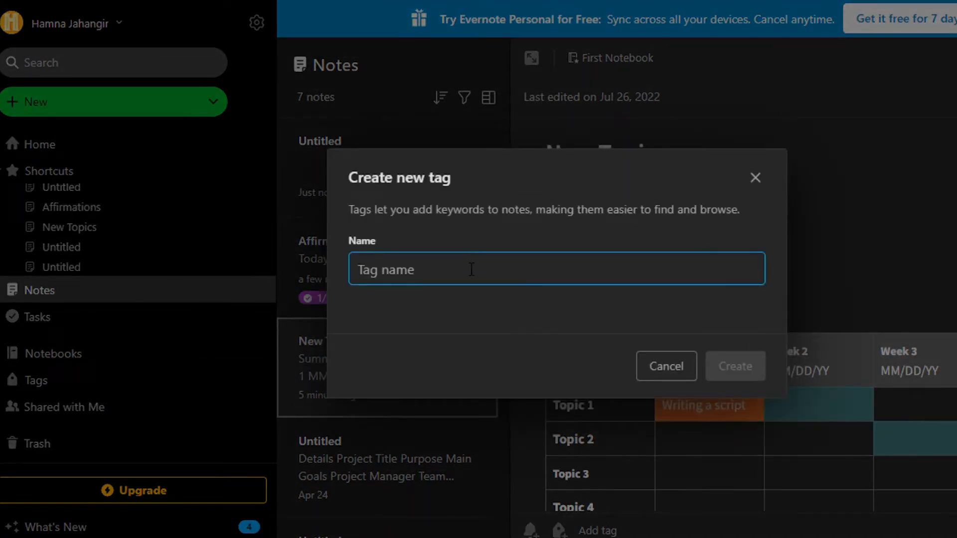
type("Important")
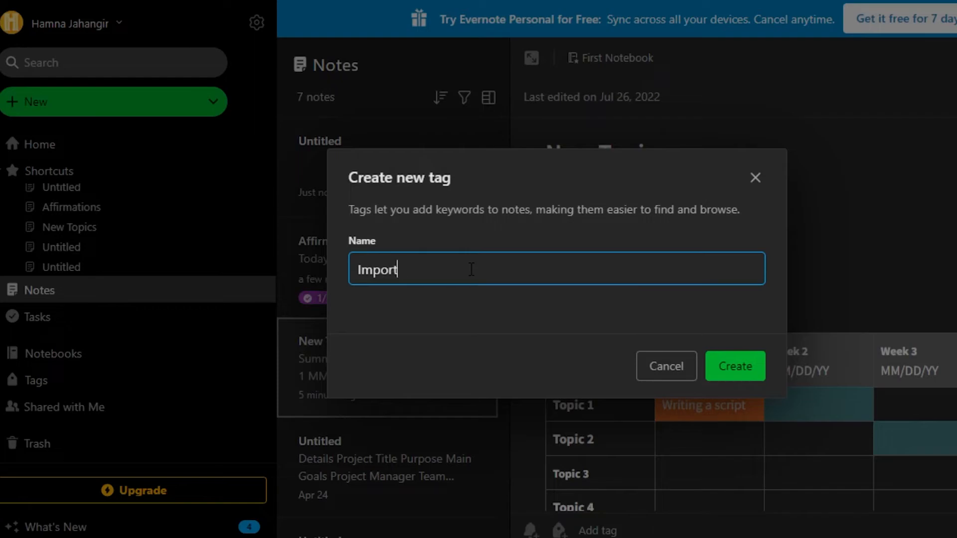
left_click(739, 364)
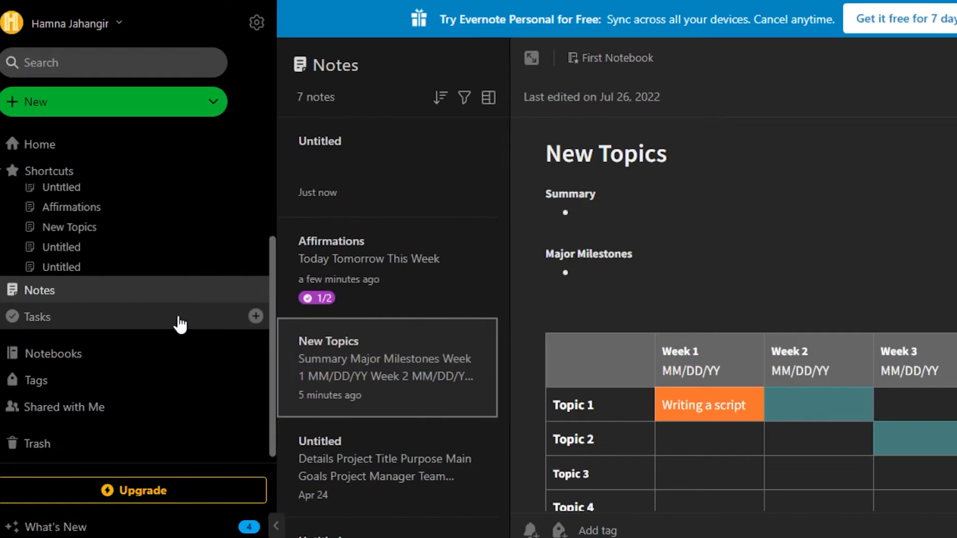
View the notes and notebooks shared with this account
left_click(129, 407)
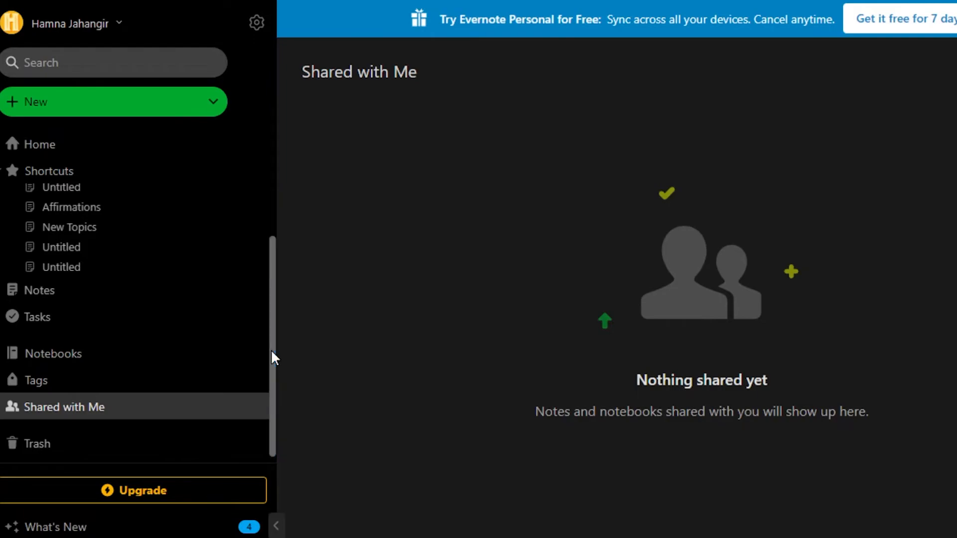
scroll(272, 449, "down", 1)
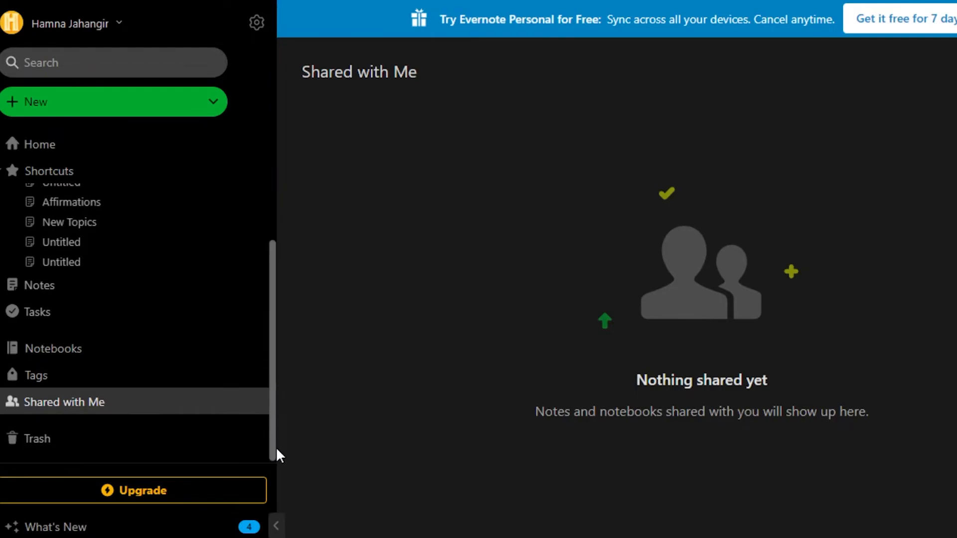
scroll(263, 319, "up", 5)
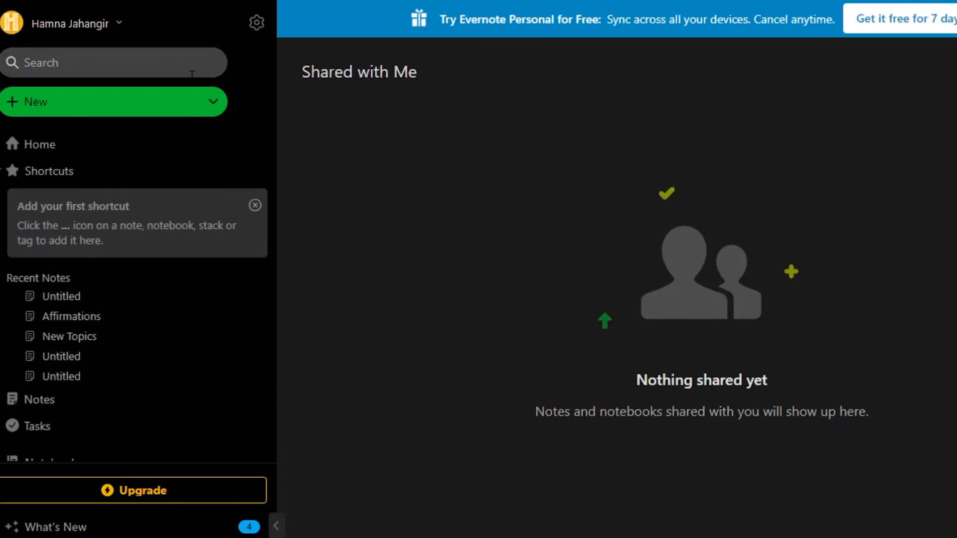
Open the Home dashboard, narrow the sidebar and look over the greeting, notes and scratch pad
left_click(66, 144)
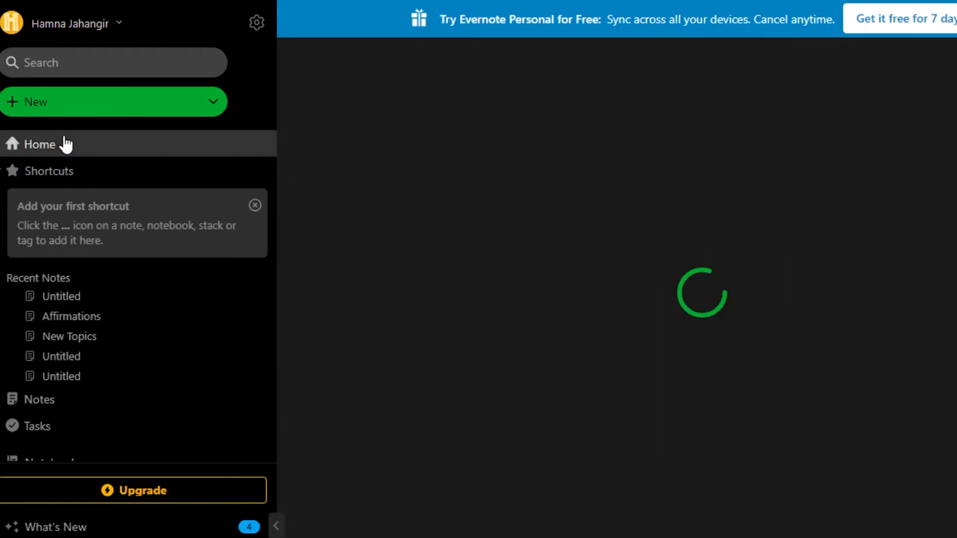
left_click_drag(278, 248, 177, 233)
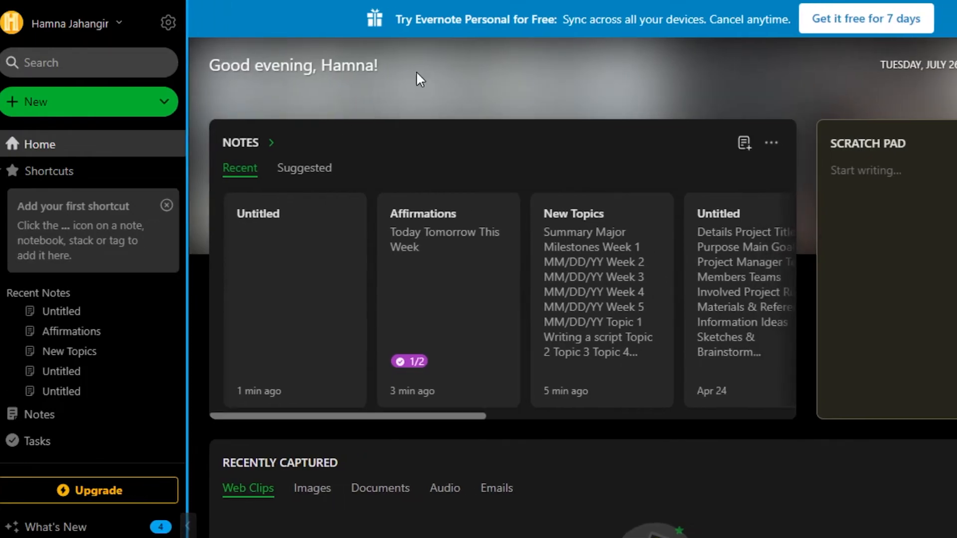
left_click_drag(209, 65, 956, 64)
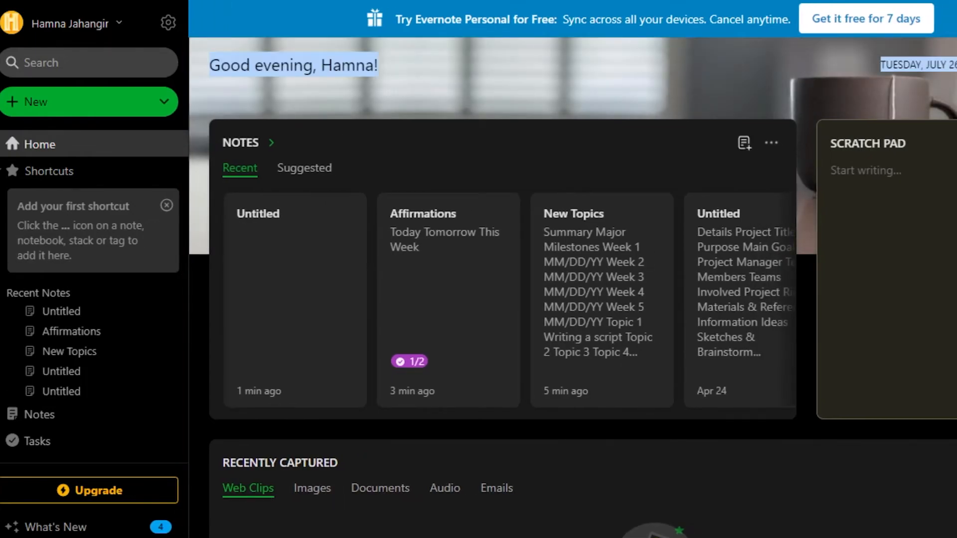
scroll(515, 148, "down", 2)
scroll(515, 147, "up", 2)
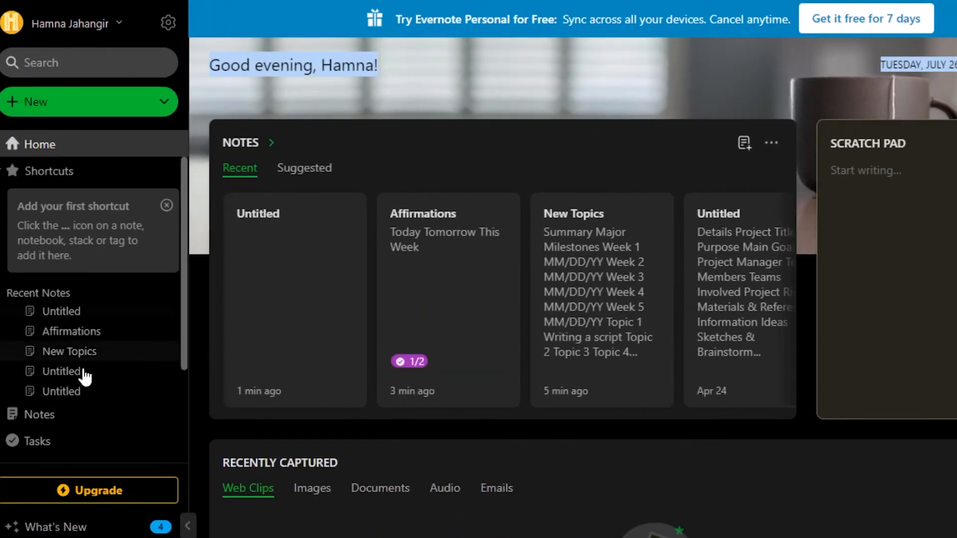
Try out freehand yellow highlighter strokes in a new sketch, and discard the sketch
left_click(128, 98)
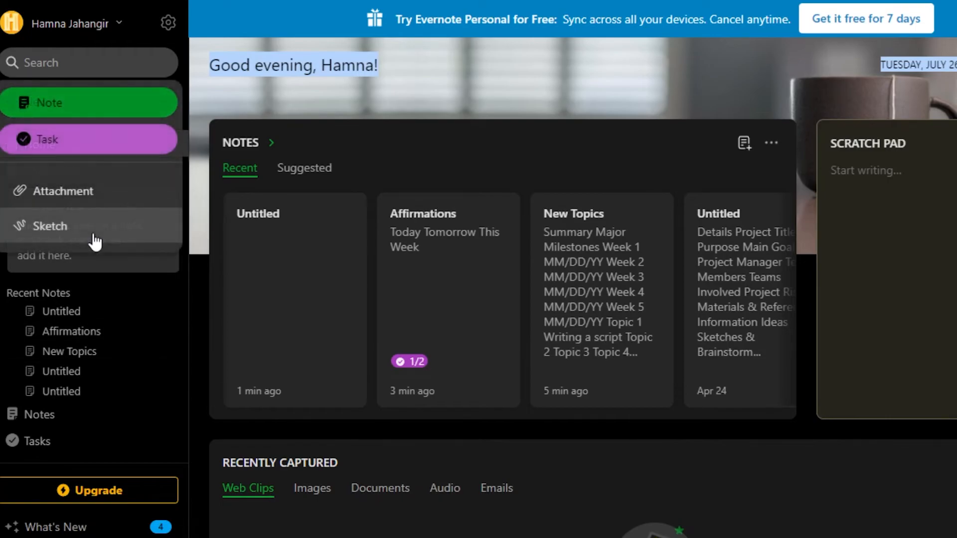
left_click(65, 227)
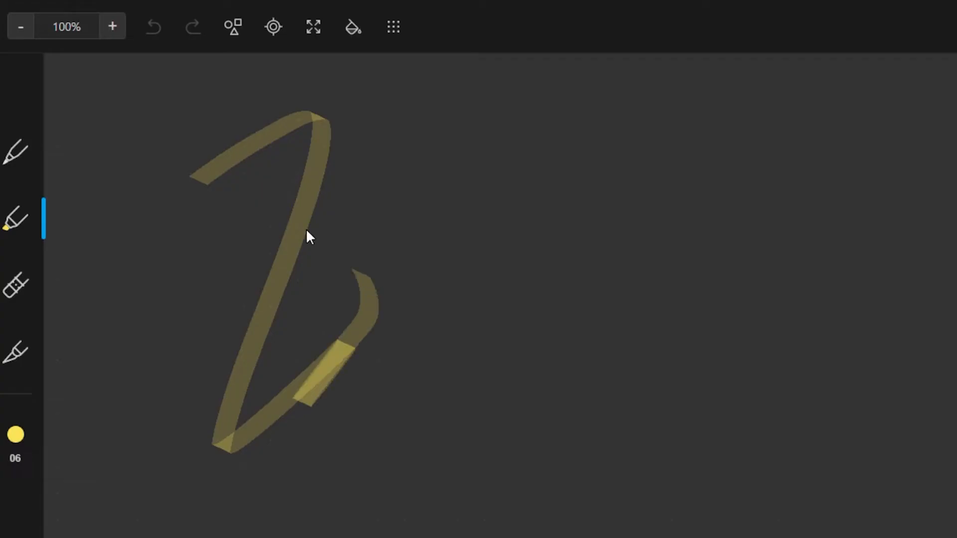
left_click_drag(307, 235, 573, 147)
mouse_move(383, 322)
left_mouse_down()
mouse_move(614, 450)
mouse_move(642, 438)
left_mouse_up()
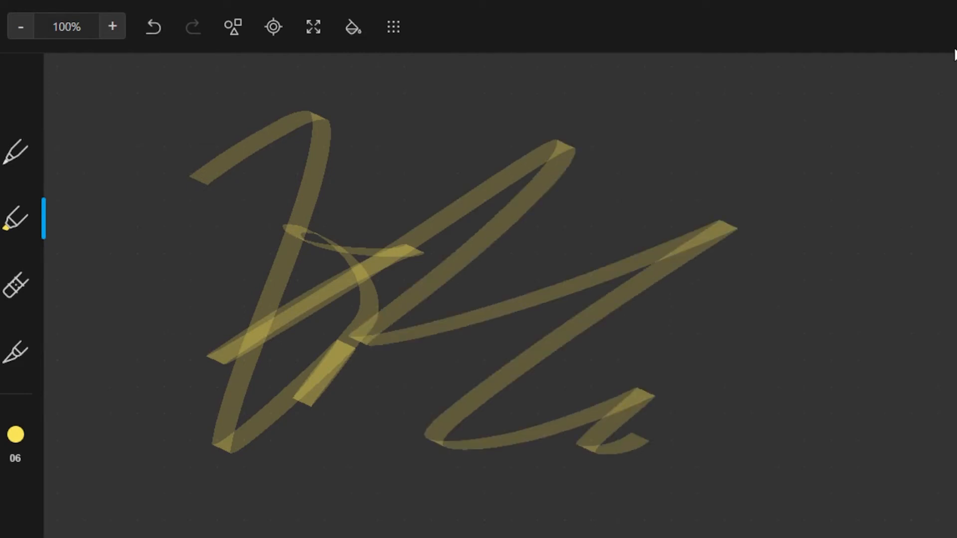
mouse_move(582, 111)
left_mouse_down()
mouse_move(596, 251)
mouse_move(657, 226)
mouse_move(903, 215)
left_mouse_up()
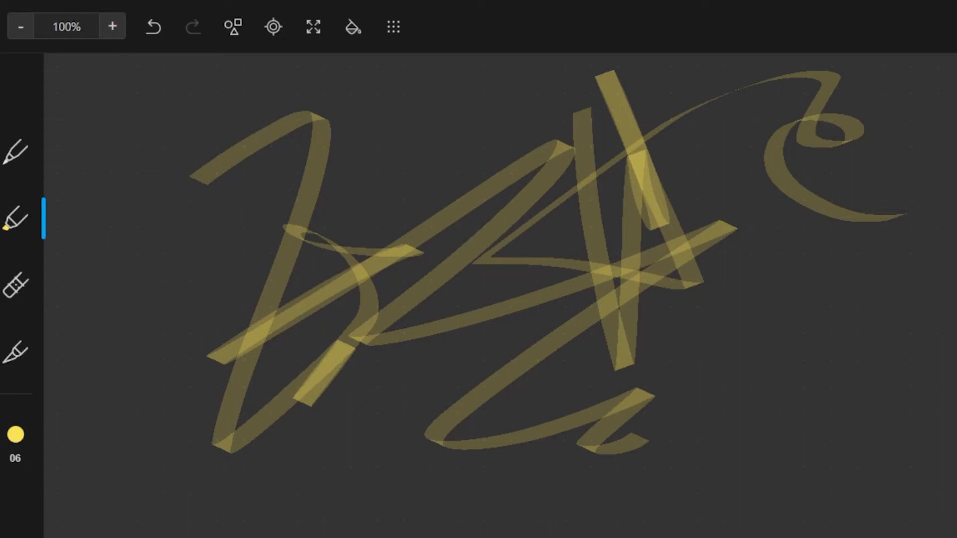
key("Escape")
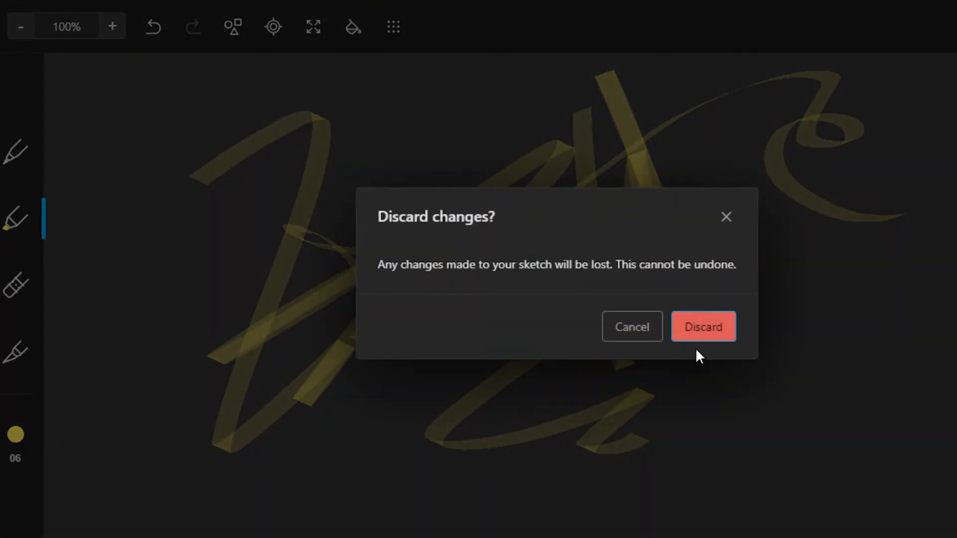
left_click(703, 333)
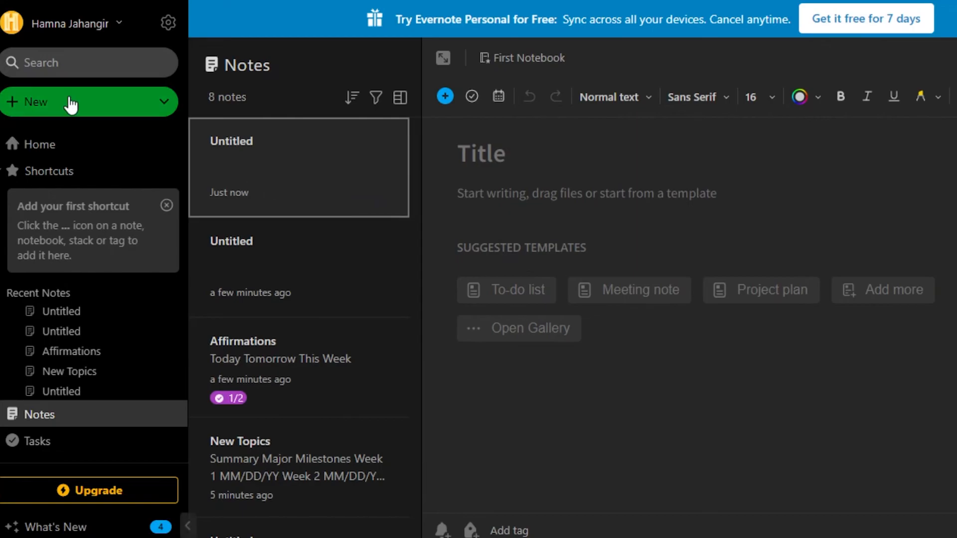
Start a new note from an attachment, and cancel the file selection
left_click(71, 102)
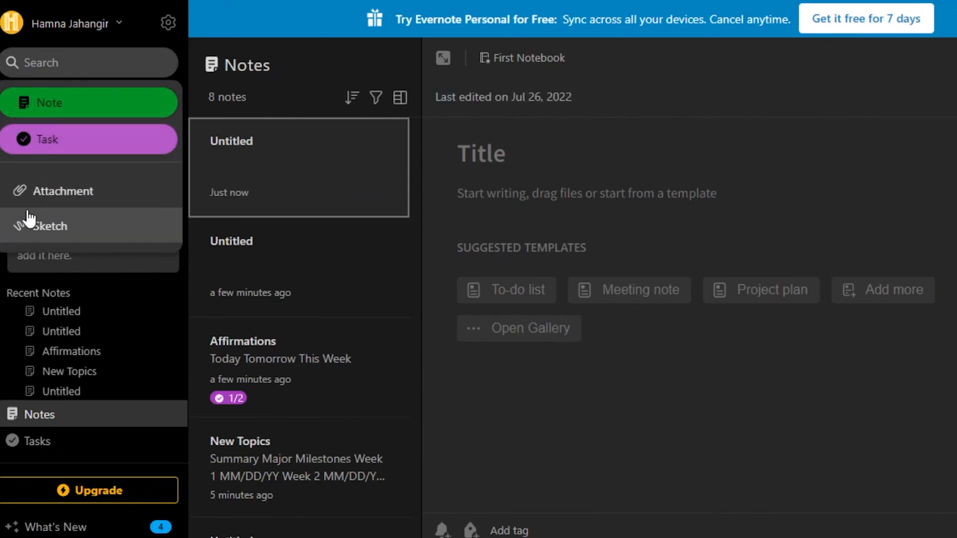
left_click(54, 193)
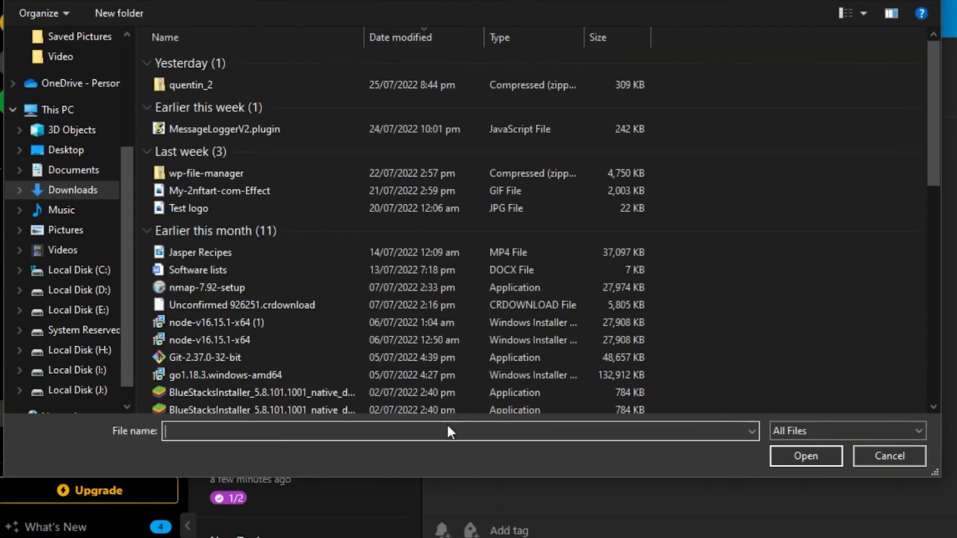
key("Escape")
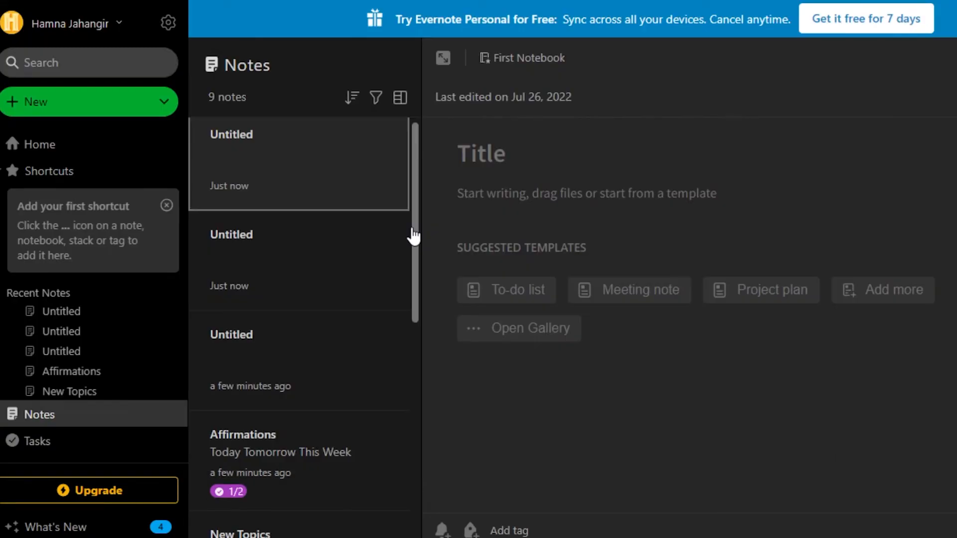
Delete the three newest empty untitled notes, starting with the most recent one opened from the Home dashboard
left_click_drag(412, 237, 412, 438)
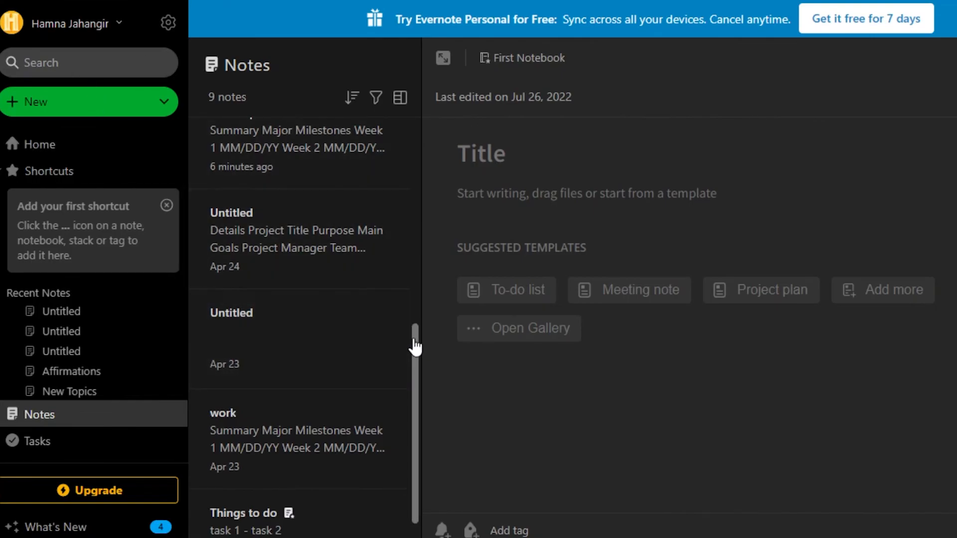
left_click_drag(417, 363, 417, 177)
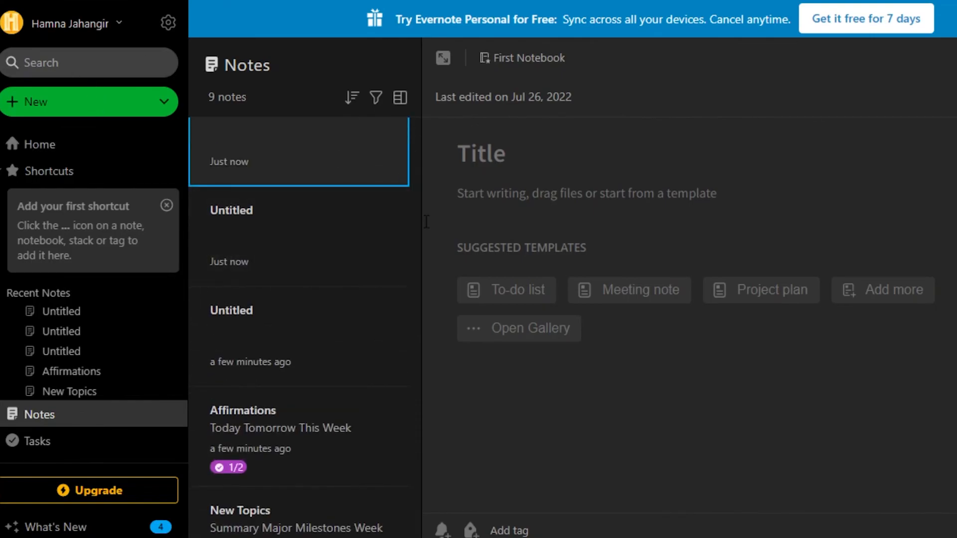
left_click_drag(416, 240, 414, 145)
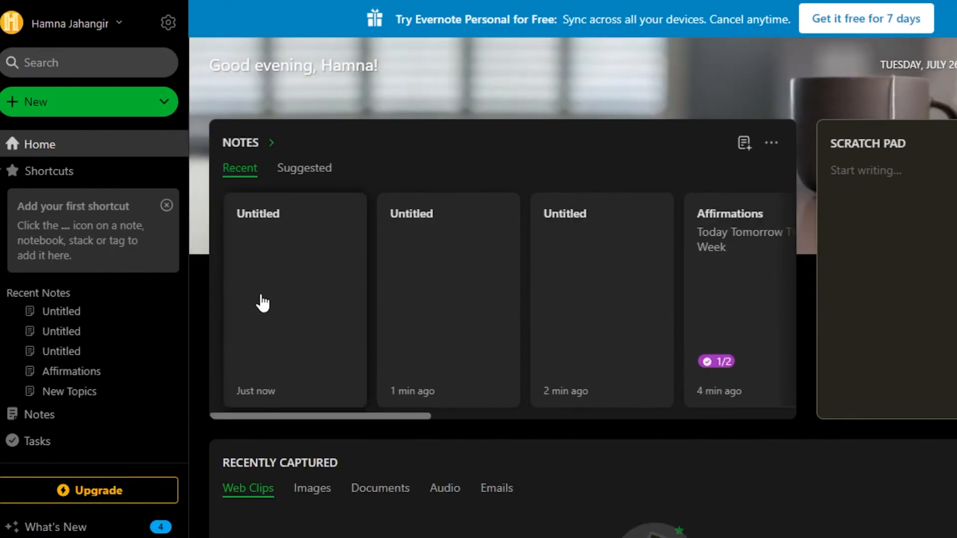
left_click(285, 282)
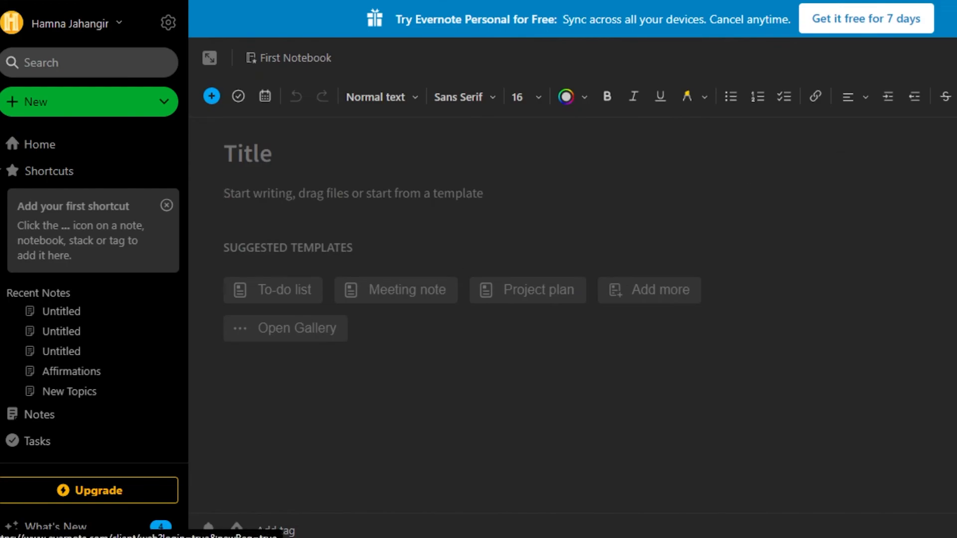
left_click(953, 428)
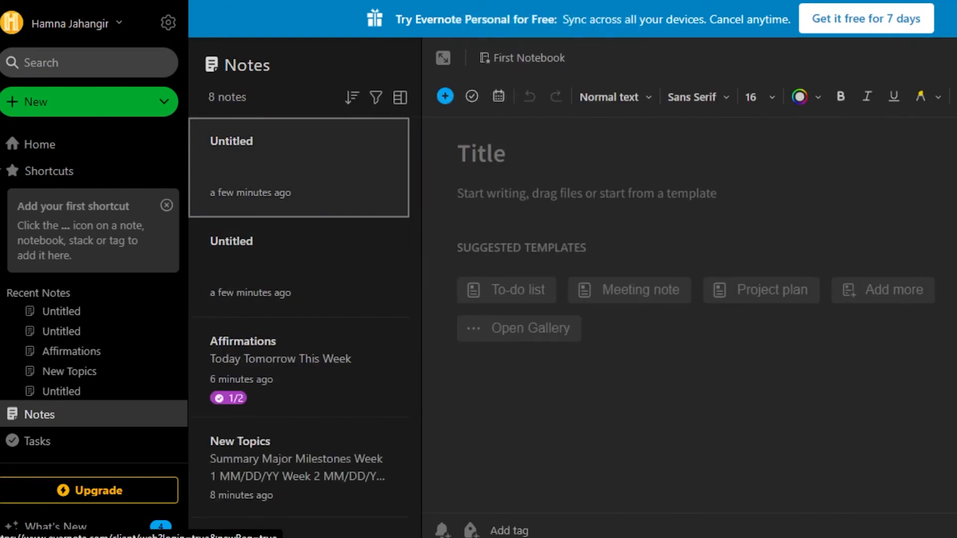
left_click(953, 439)
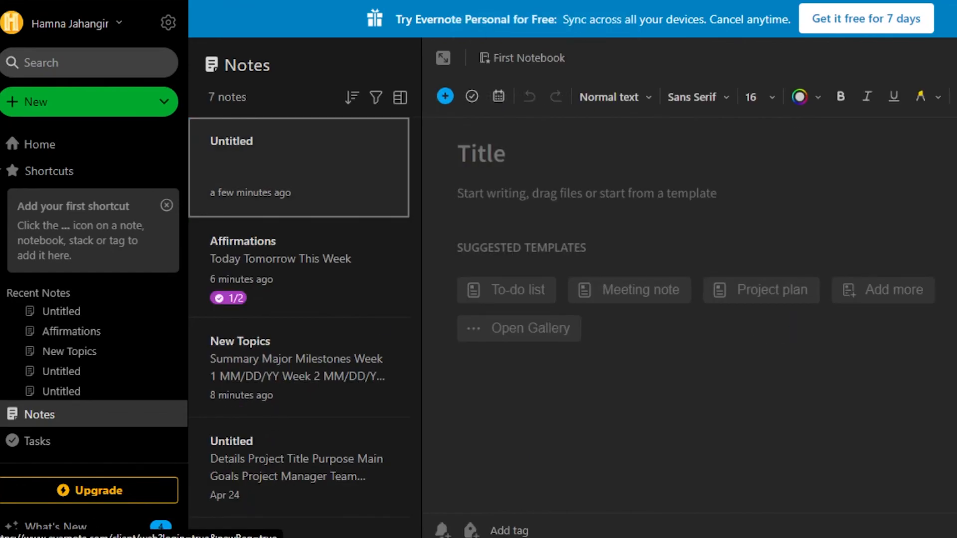
left_click(952, 438)
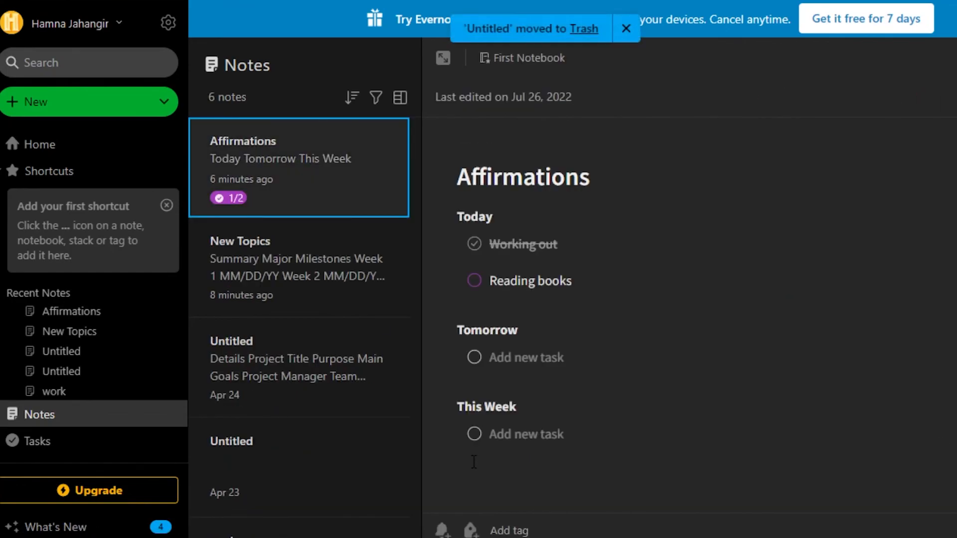
Return to the Home dashboard and review its Notes, Scratch Pad and Recently Captured sections
left_click(77, 149)
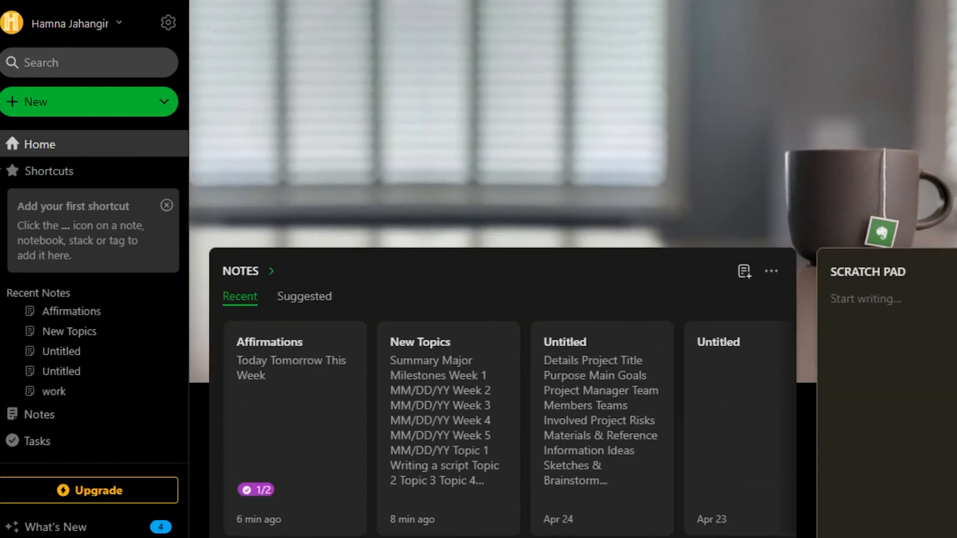
scroll(572, 269, "down", 5)
scroll(573, 269, "up", 5)
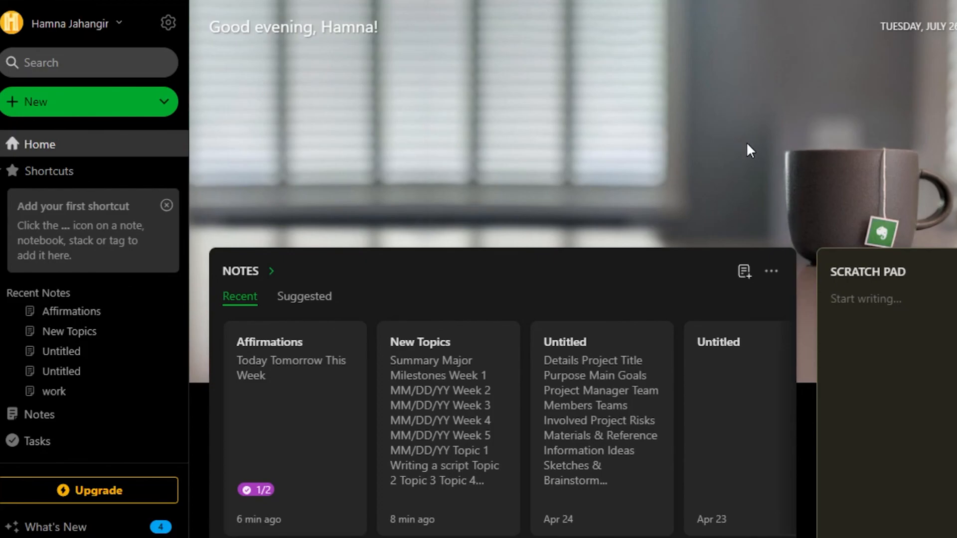
scroll(572, 269, "down", 7)
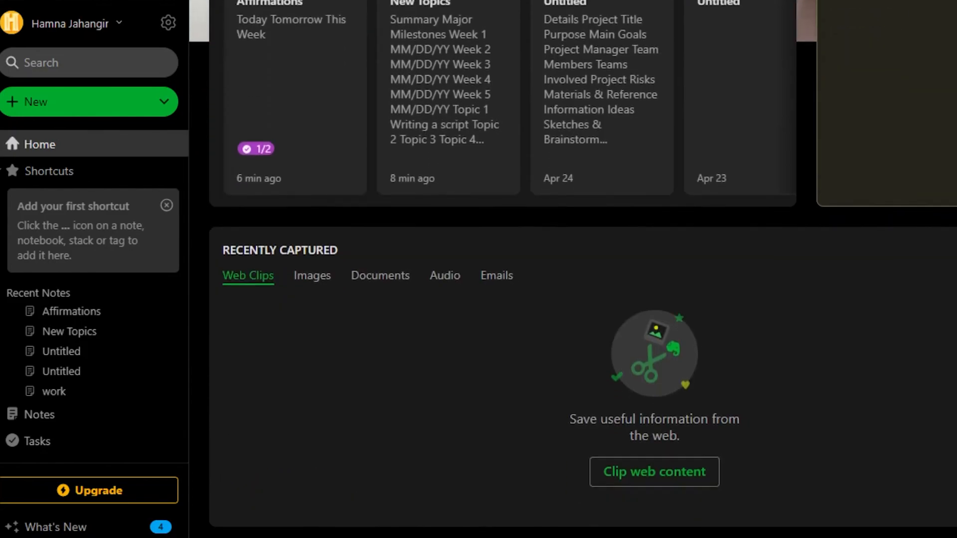
scroll(572, 269, "up", 7)
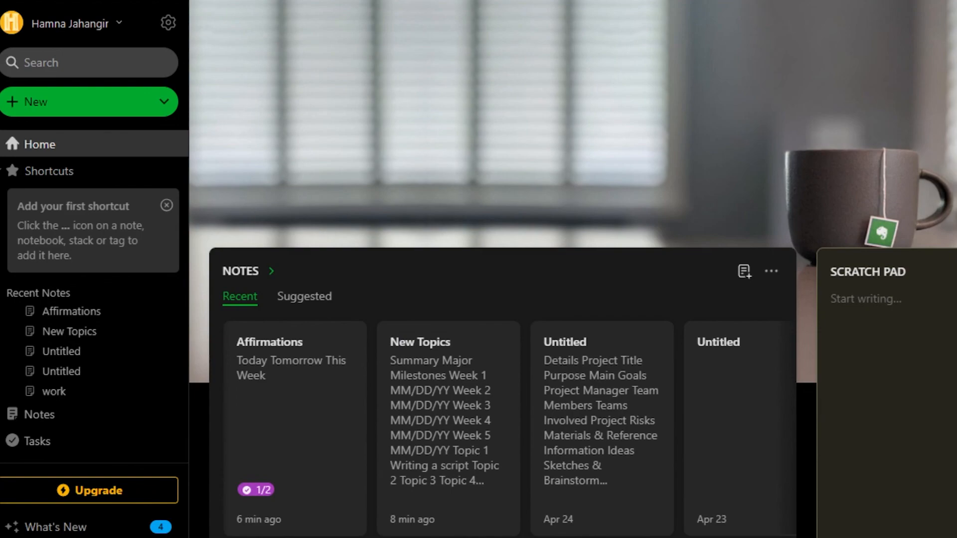